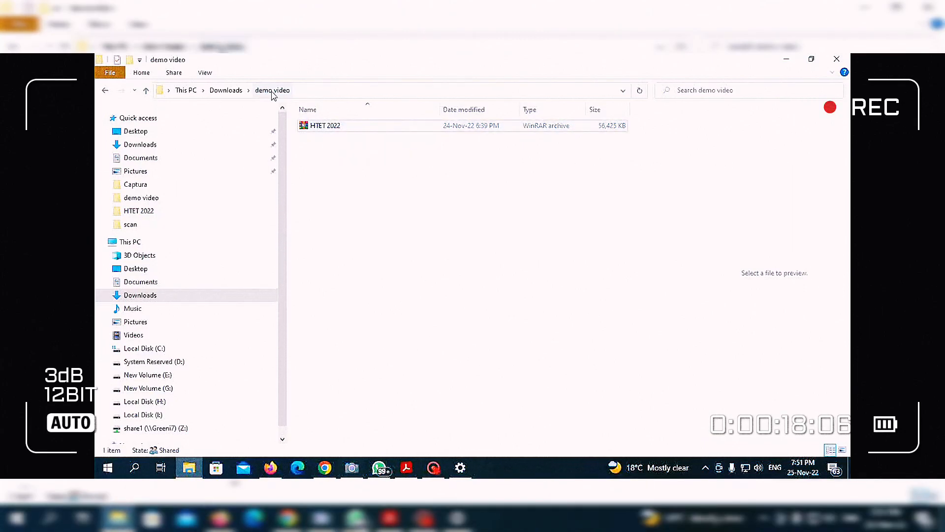
Extract HTET 2022.rar into an HTET 2022 folder and open it.
right_click(322, 130)
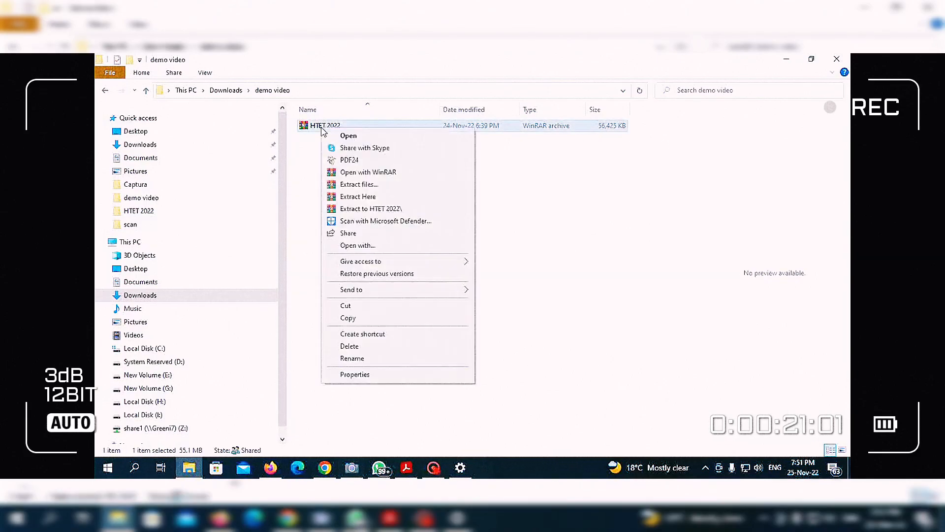
left_click(365, 210)
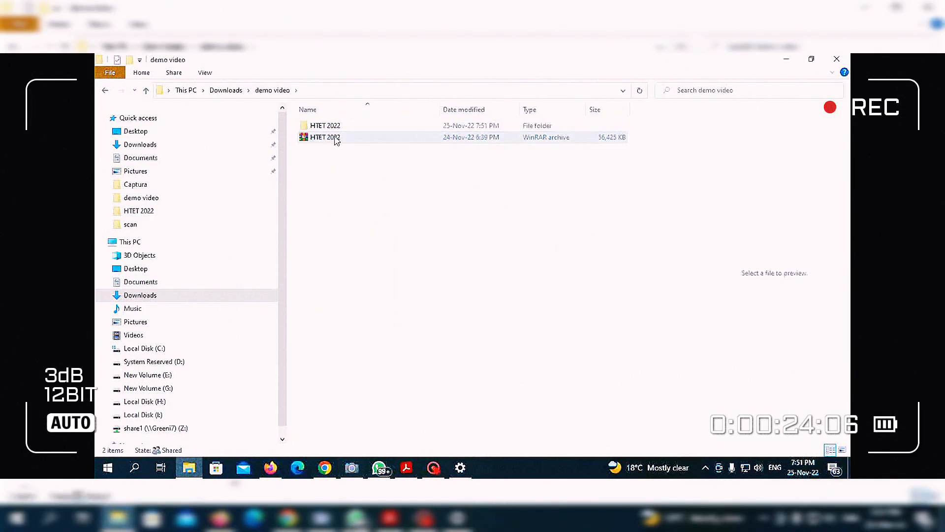
left_click(338, 130)
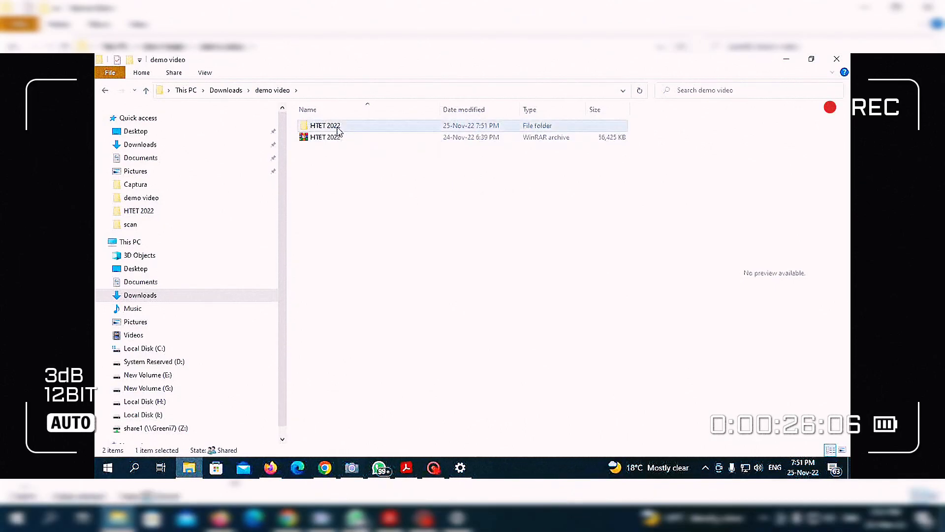
double_click(339, 130)
double_click(338, 128)
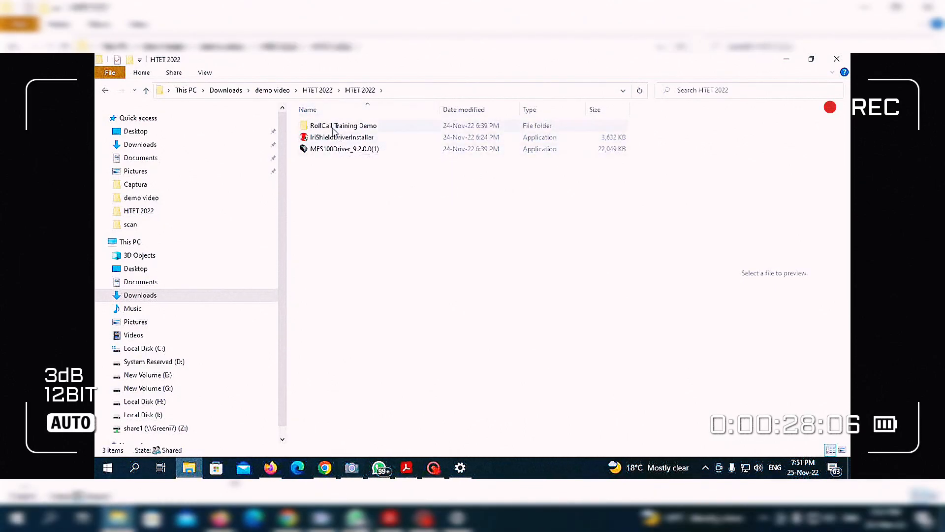
Browse past the driver installers into the inner RollCall Training Demo folder.
left_click(325, 152)
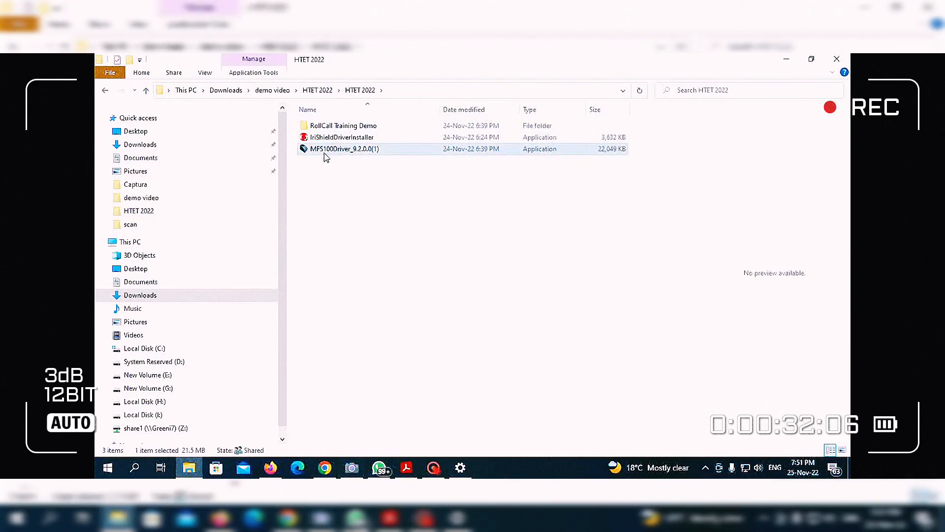
left_click(332, 143)
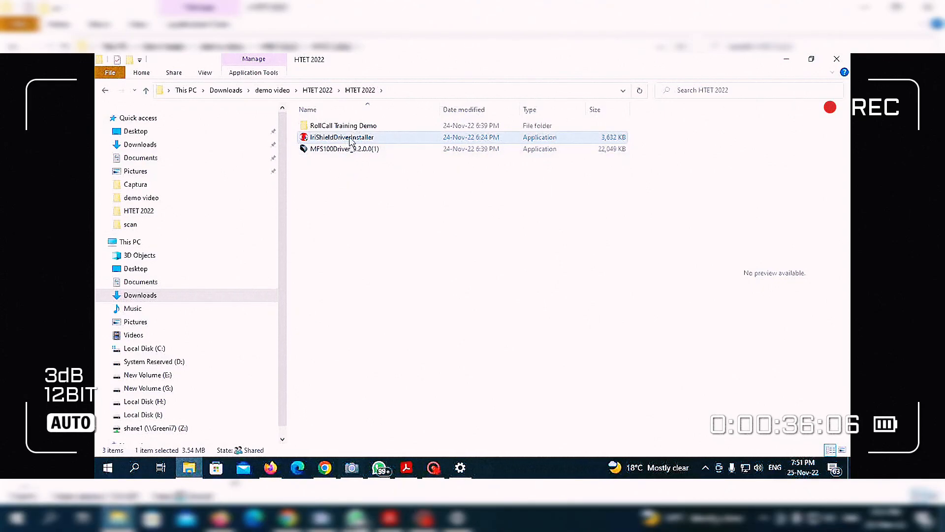
left_click(343, 128)
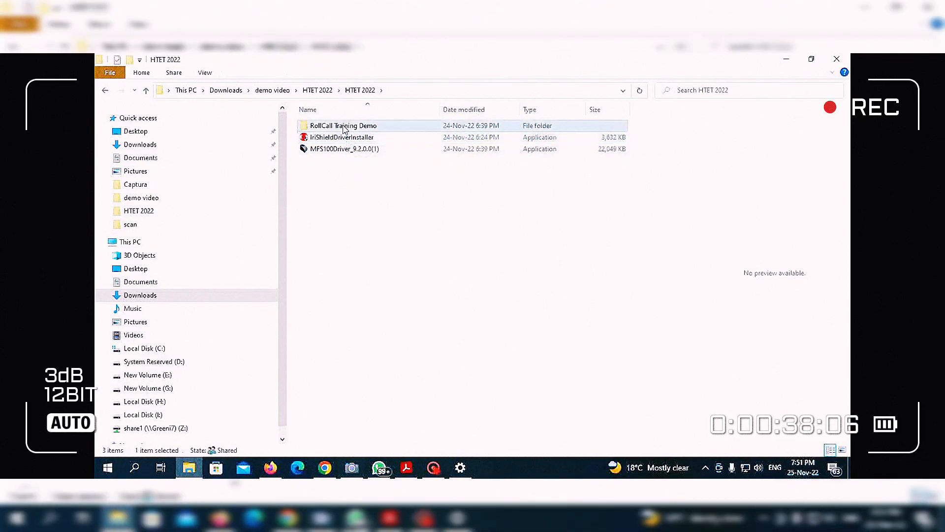
double_click(366, 129)
double_click(344, 128)
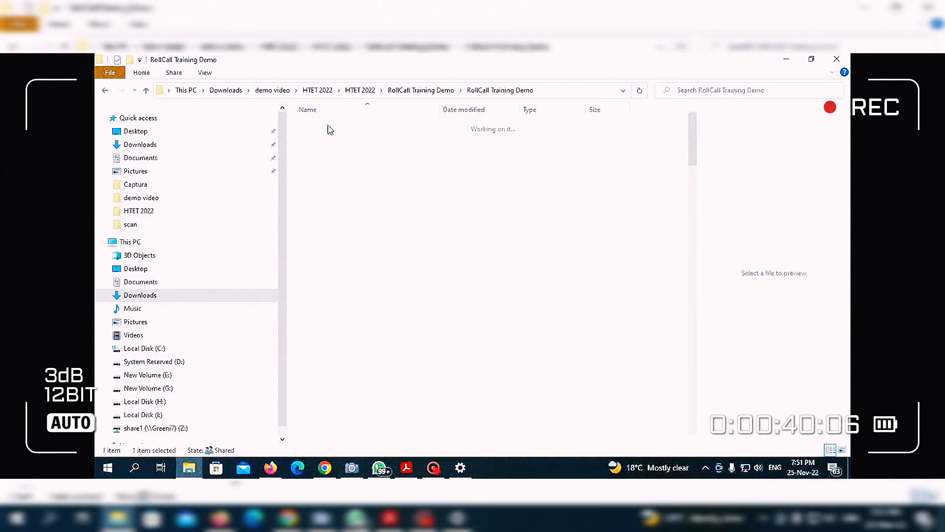
scroll(341, 337, "down", 5)
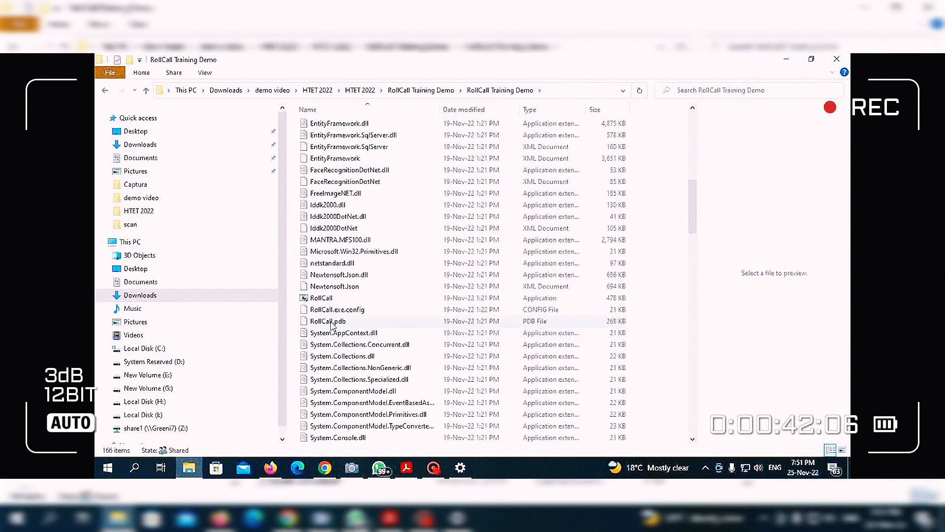
Send a desktop shortcut to the RollCall application, then minimise the folder window.
left_click(321, 299)
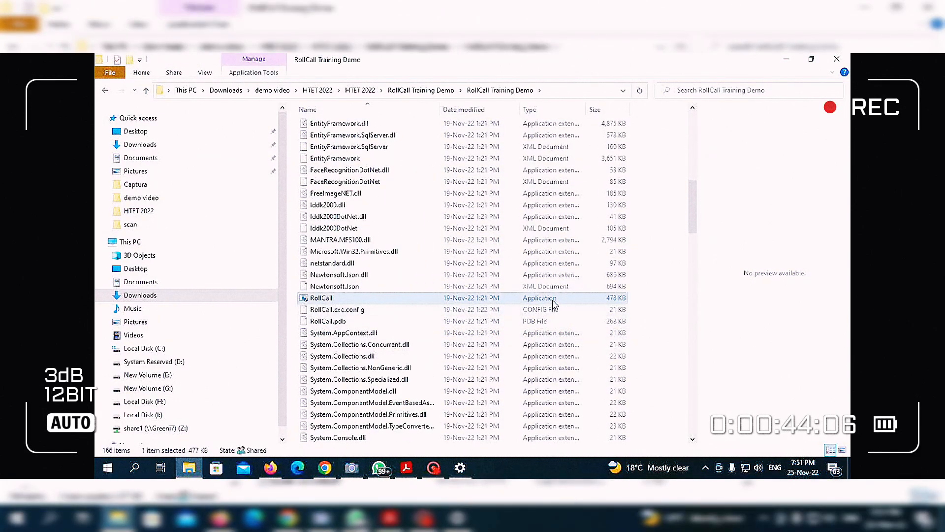
right_click(331, 299)
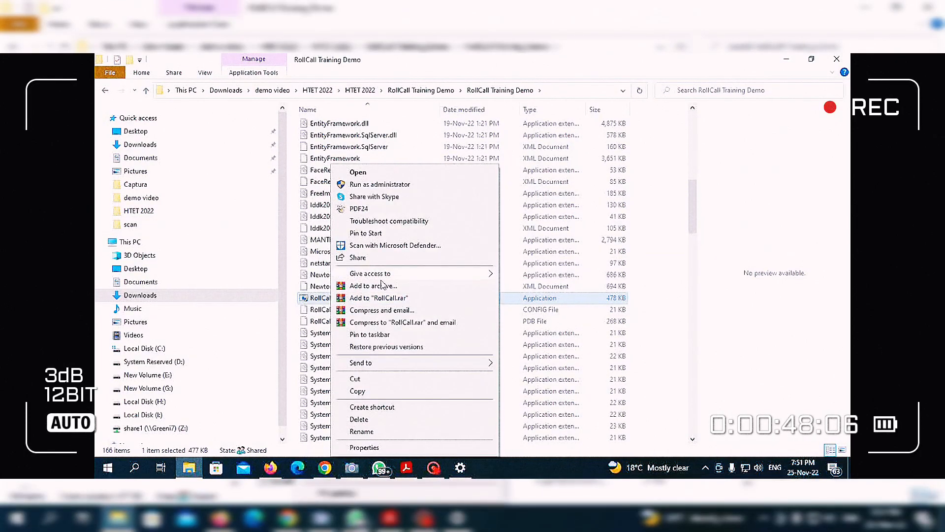
mouse_move(374, 362)
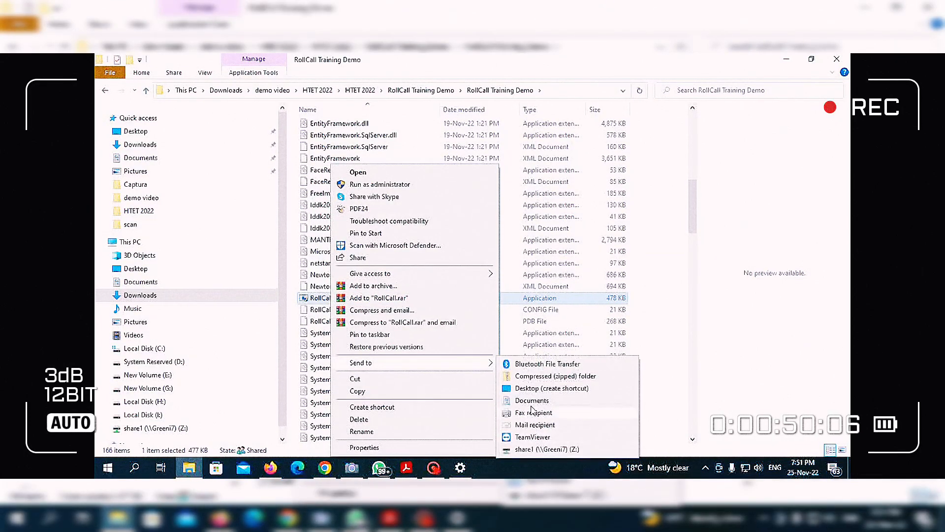
left_click(534, 390)
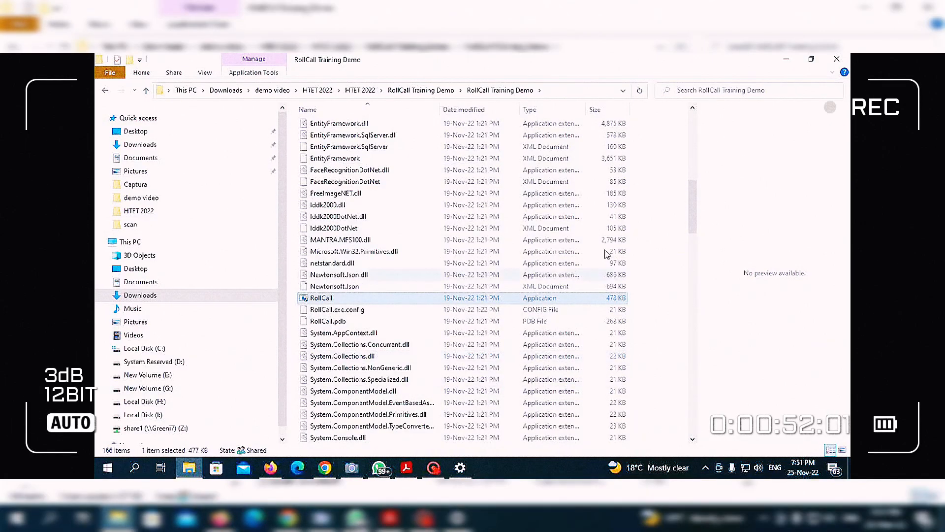
left_click(786, 59)
Delete the extra 'RollCall - Shortcut' icon from the desktop.
left_click(210, 354)
key("Delete")
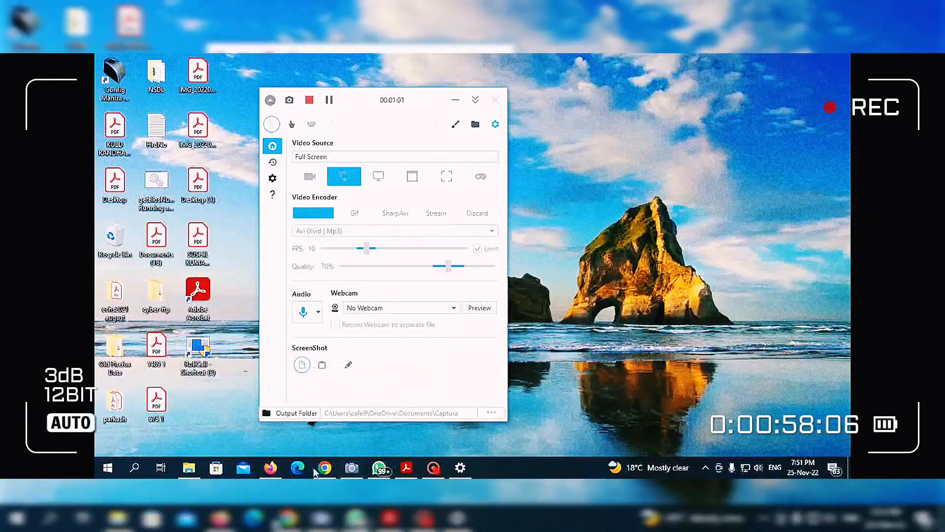
mouse_move(193, 476)
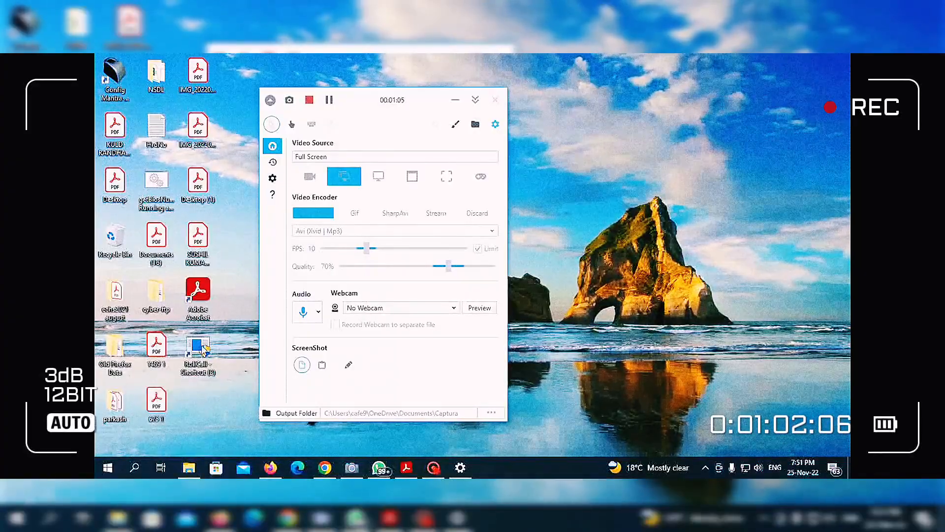
left_click(188, 473)
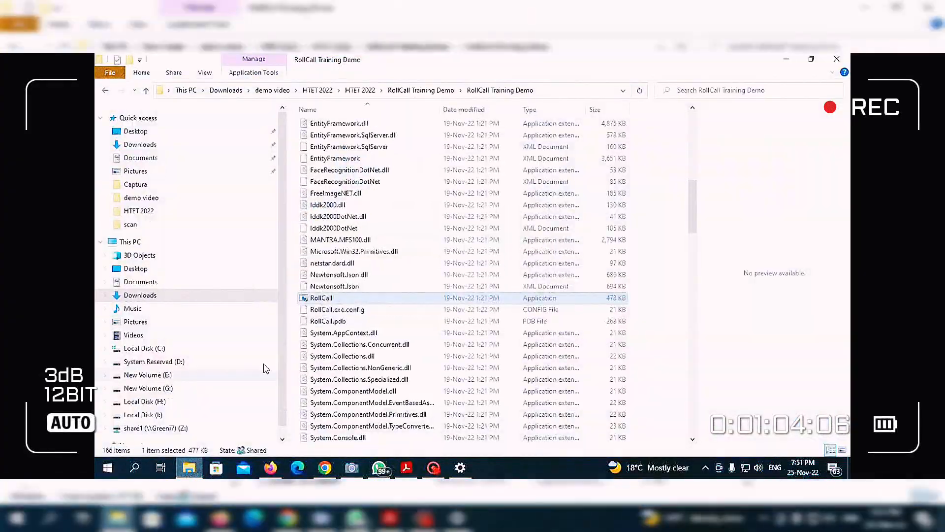
Go back up the breadcrumb path to demo video and select the HTET 2022 archive.
left_click(418, 90)
left_click(360, 90)
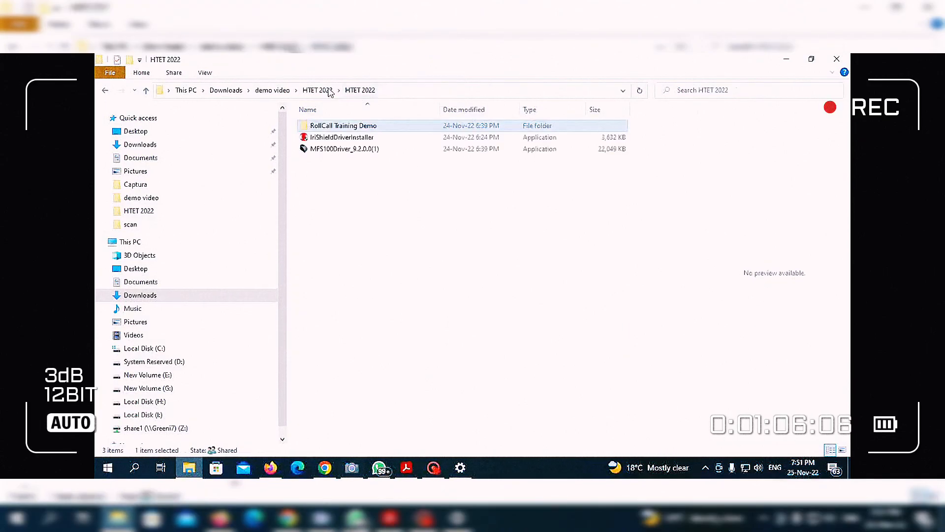
left_click(317, 90)
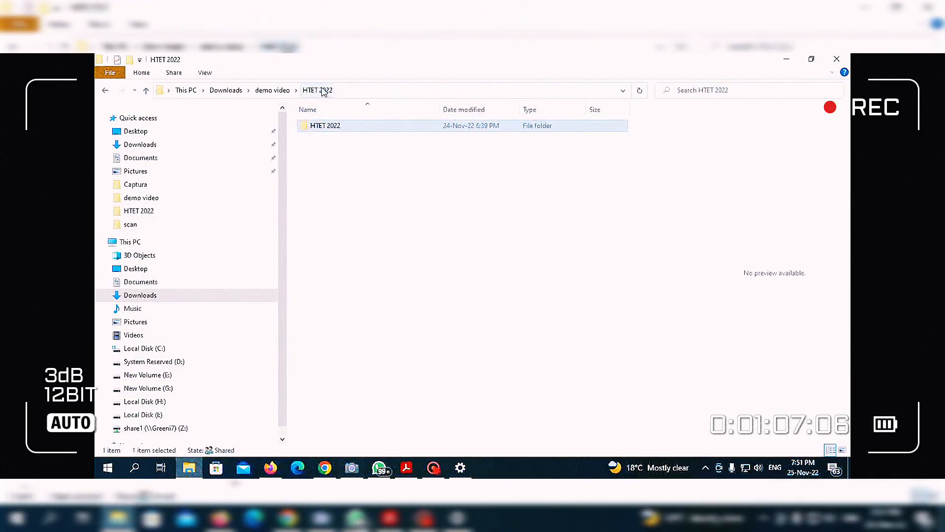
left_click(274, 91)
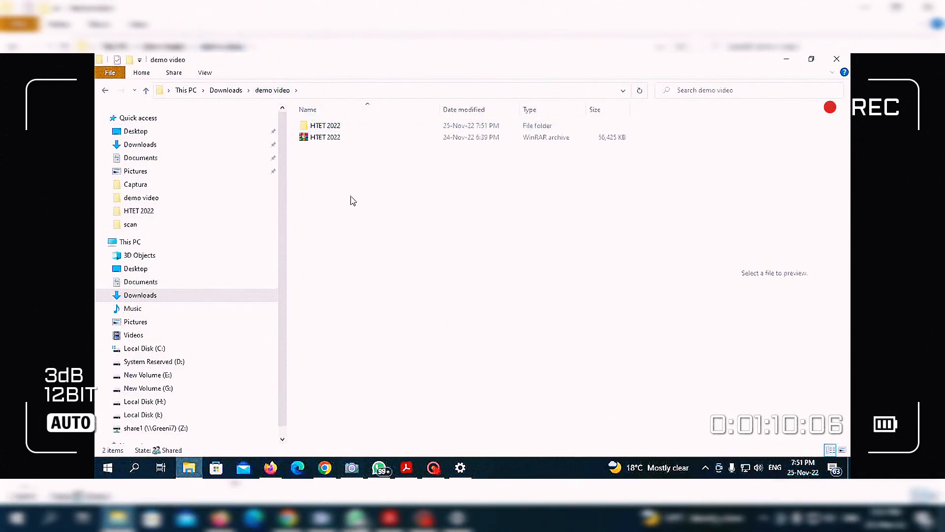
left_click(319, 141)
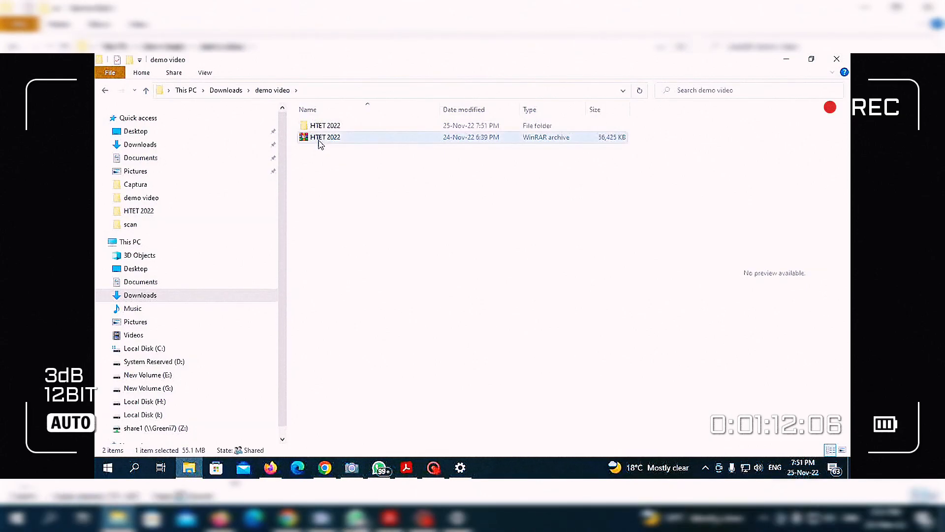
Open HTET 2022.rar in WinRAR and select RollCall.exe inside RollCall Training Demo.
double_click(333, 142)
double_click(169, 192)
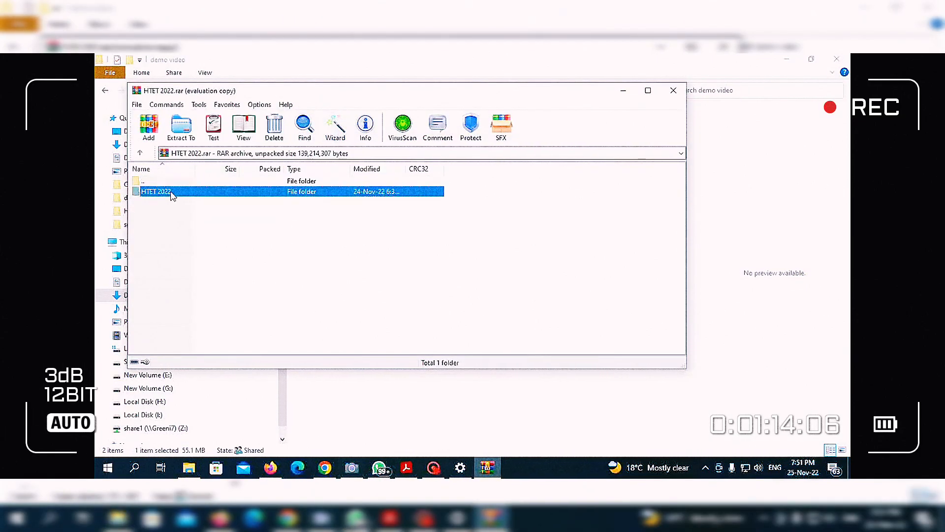
double_click(169, 192)
double_click(169, 192)
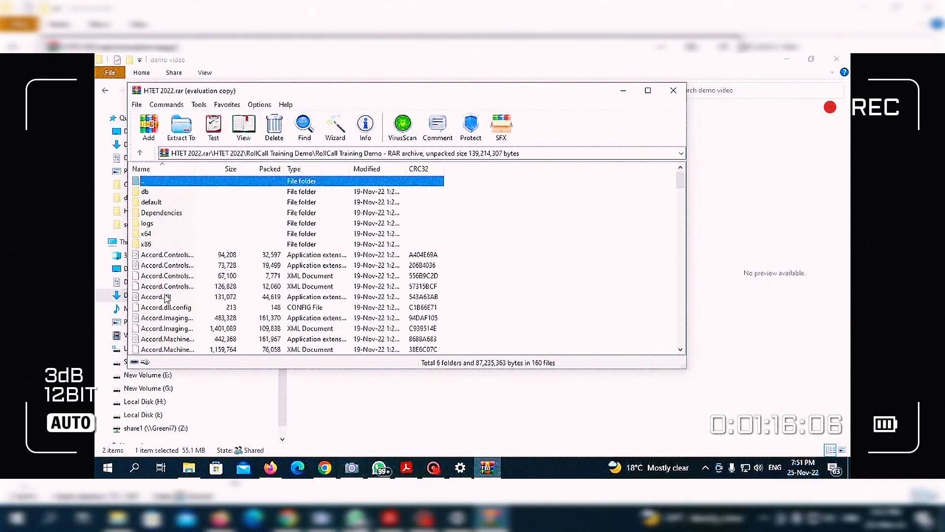
scroll(166, 302, "down", 5)
left_click(166, 276)
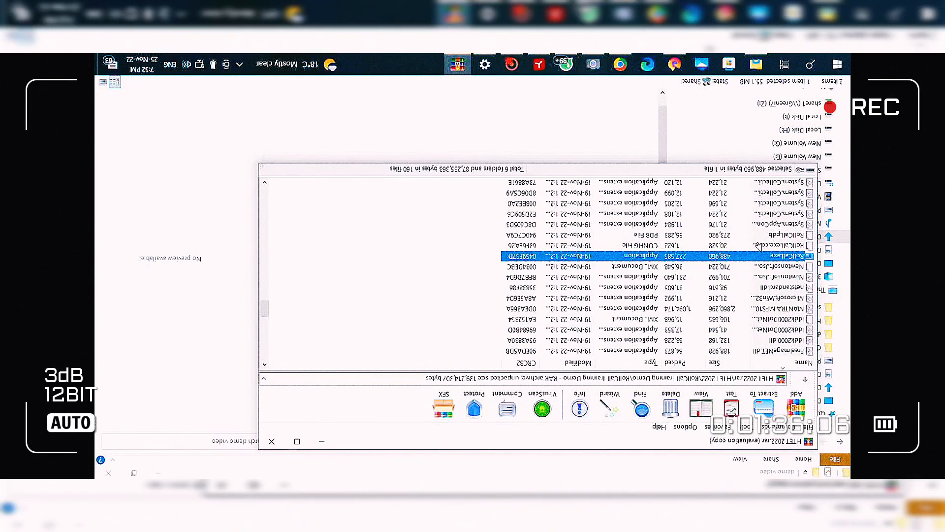
Close WinRAR, delete the HTET 2022 archive, and minimise the demo video window.
left_click(271, 441)
left_click(615, 393)
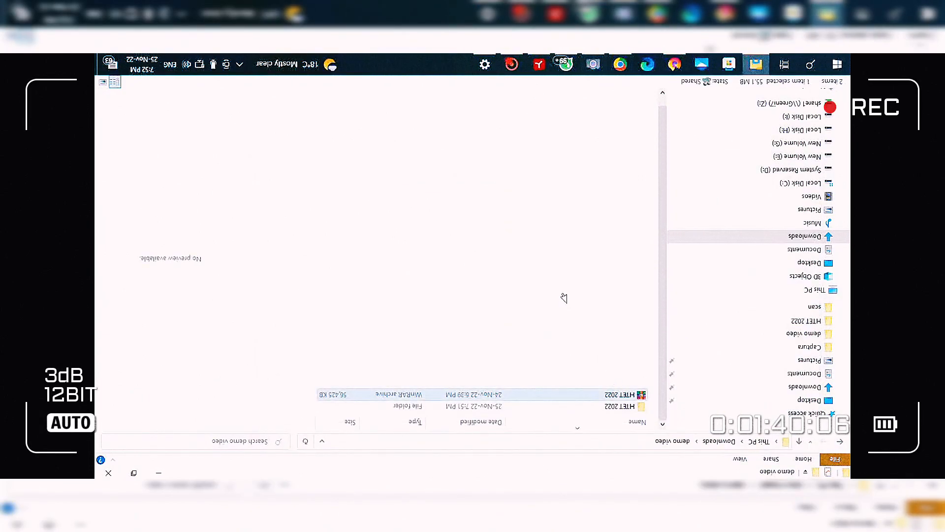
key("Delete")
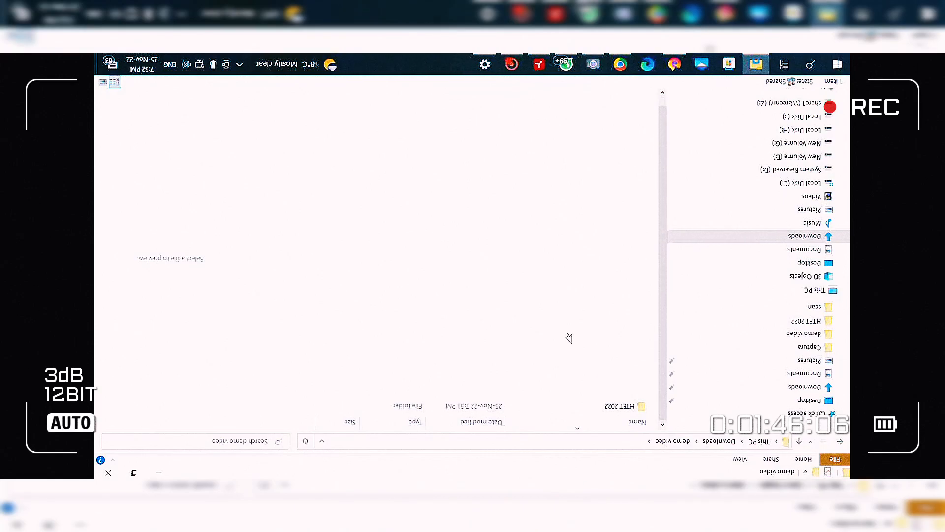
left_click(158, 472)
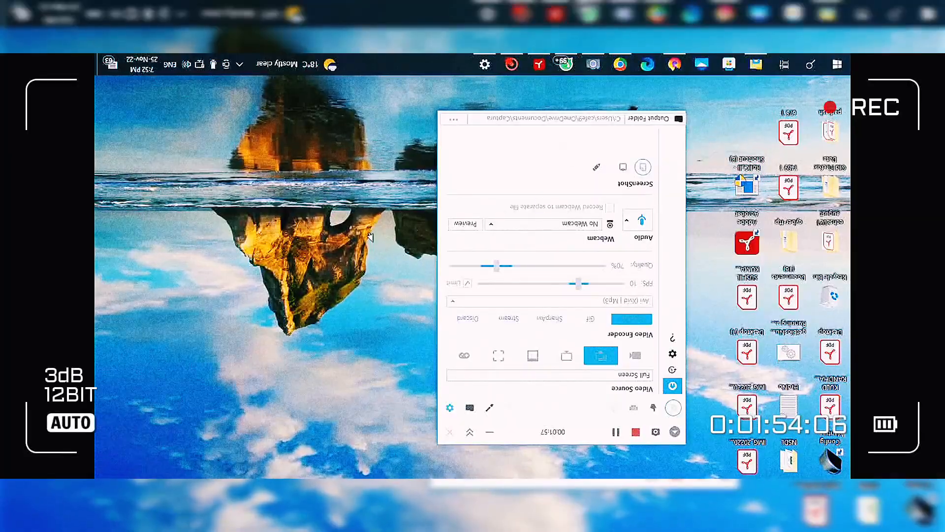
Log in to RollCall with the operator's user name and password.
key("Tab")
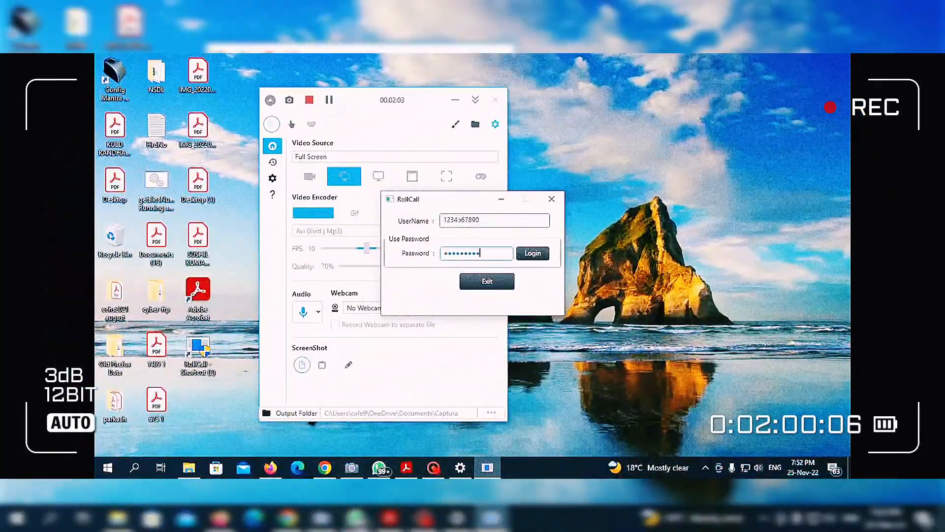
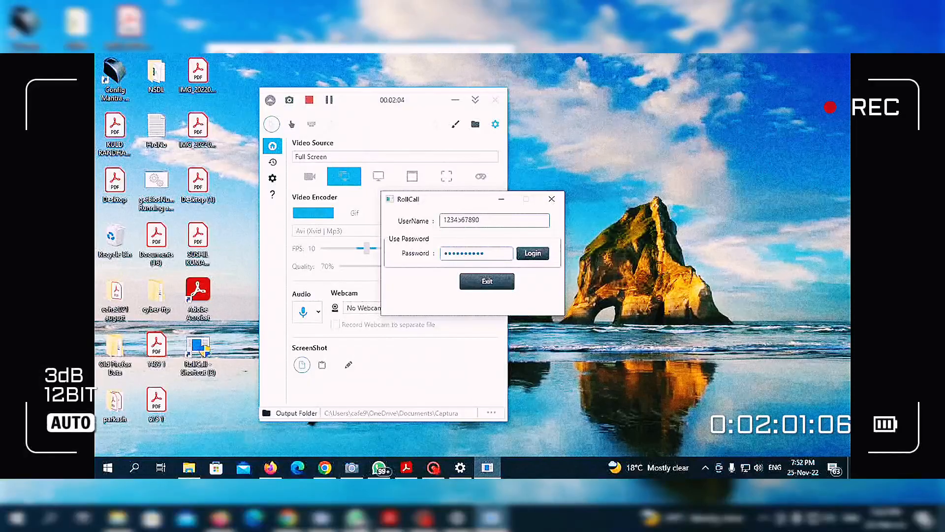
left_click(540, 255)
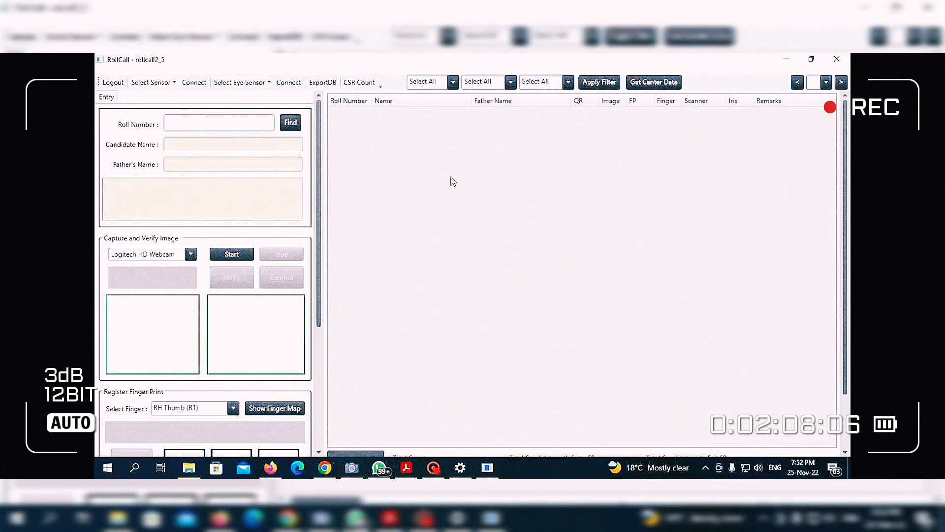
Set the exam date to 13-Oct-21 and the centre to D.A.V. POLICE PUBLIC SCHOOL, POLICE LINE.
left_click(434, 83)
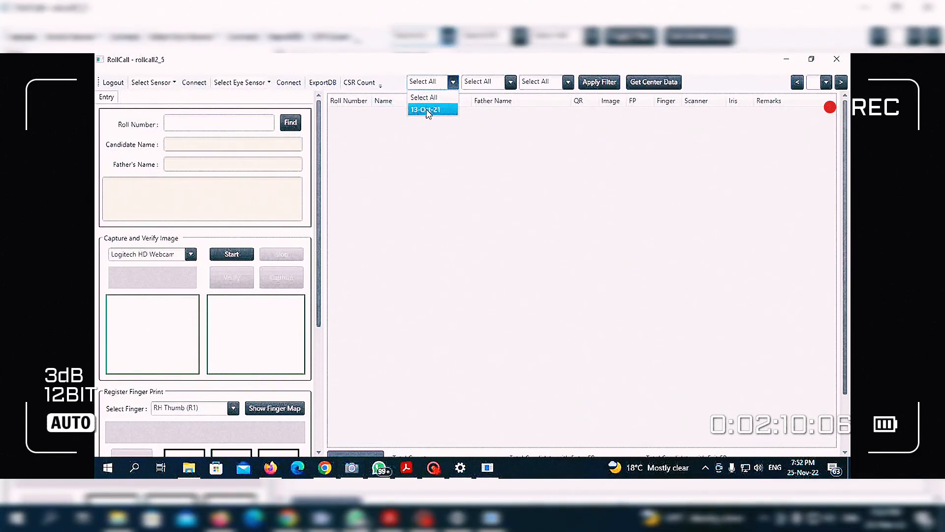
left_click(426, 110)
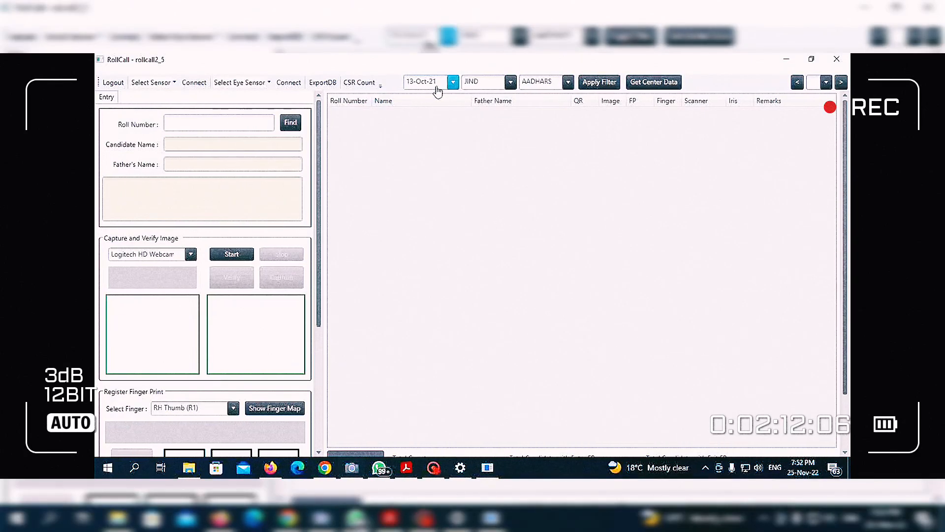
left_click(568, 81)
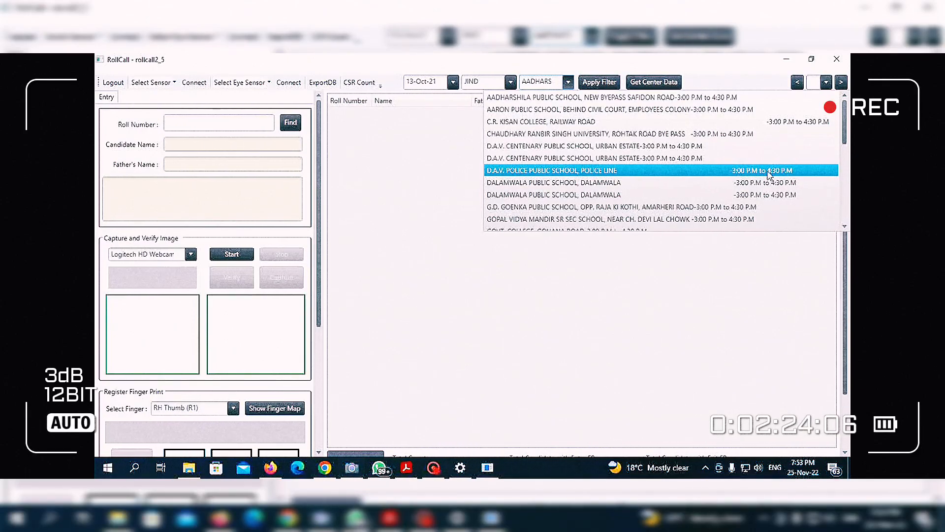
left_click(593, 172)
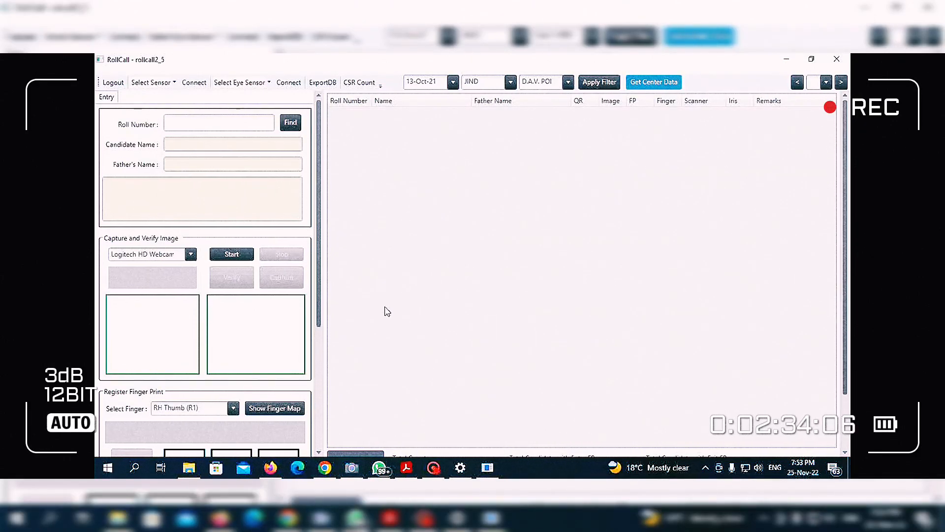
Add the webcam feed to the Captura screen recording.
left_click(438, 472)
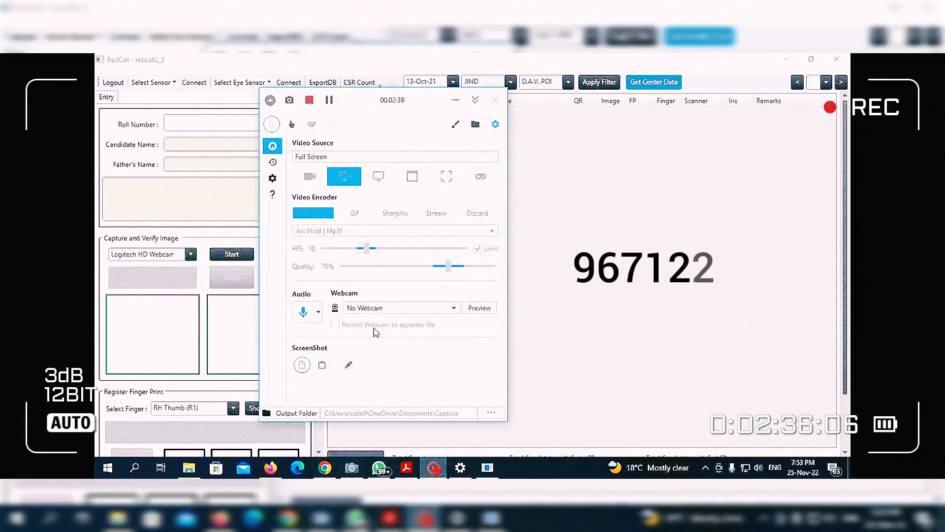
left_click(382, 309)
left_click(374, 331)
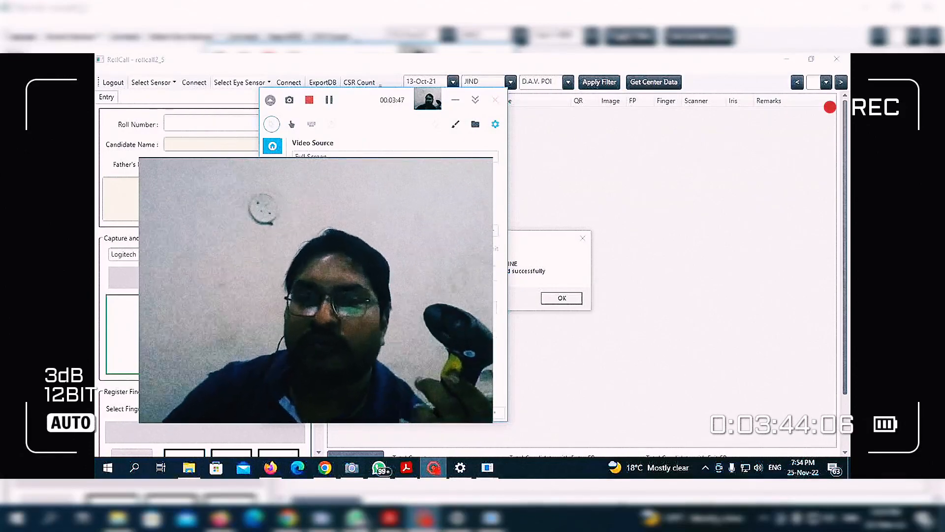
Turn the recording webcam off and acknowledge the centre data fetched message.
left_click(394, 309)
left_click(359, 321)
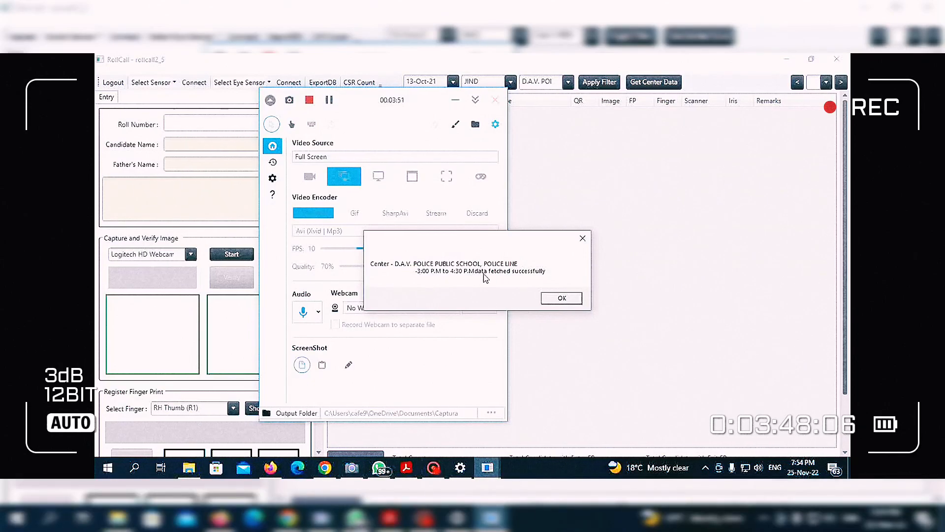
left_click(561, 298)
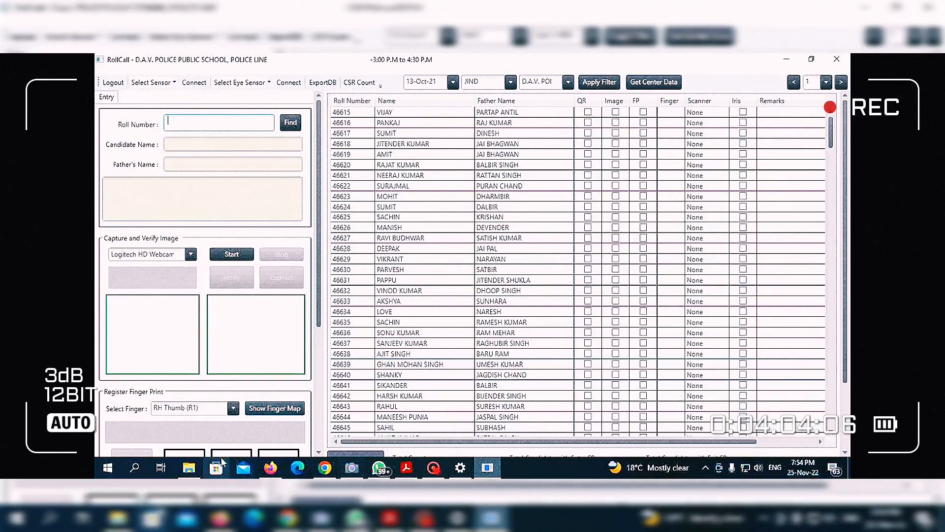
left_click(194, 472)
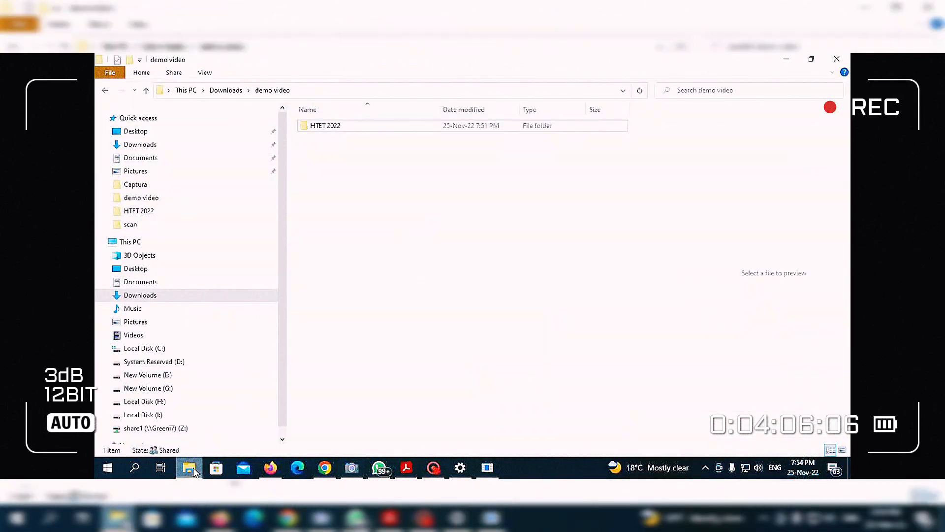
left_click(193, 472)
left_click(193, 472)
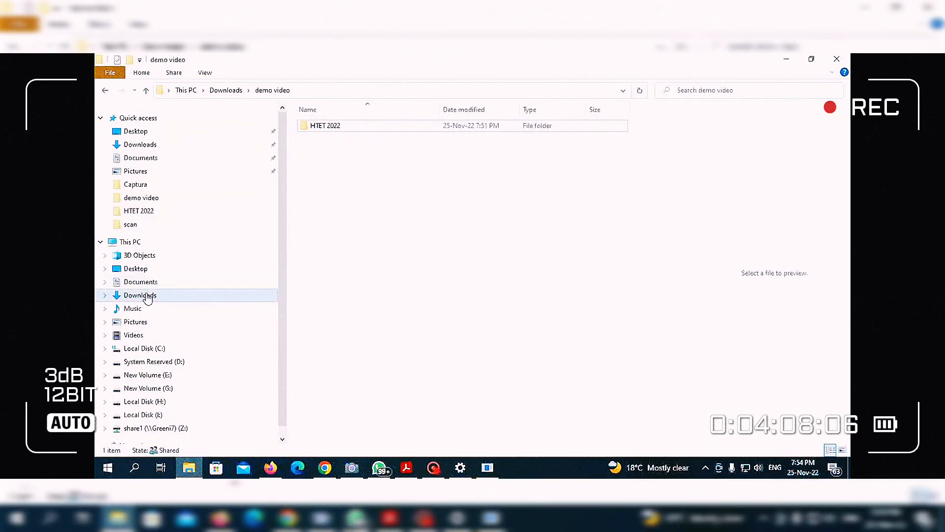
left_click(140, 295)
scroll(385, 305, "down", 5)
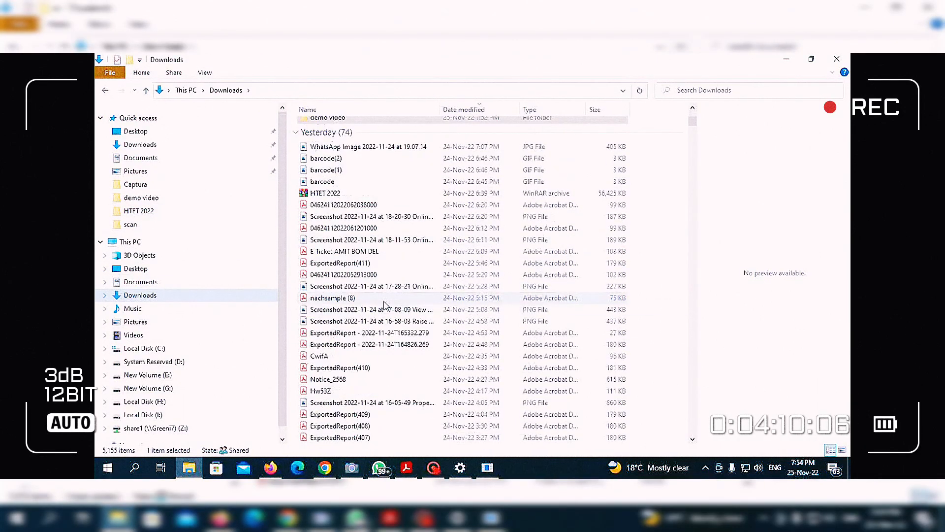
left_click(331, 158)
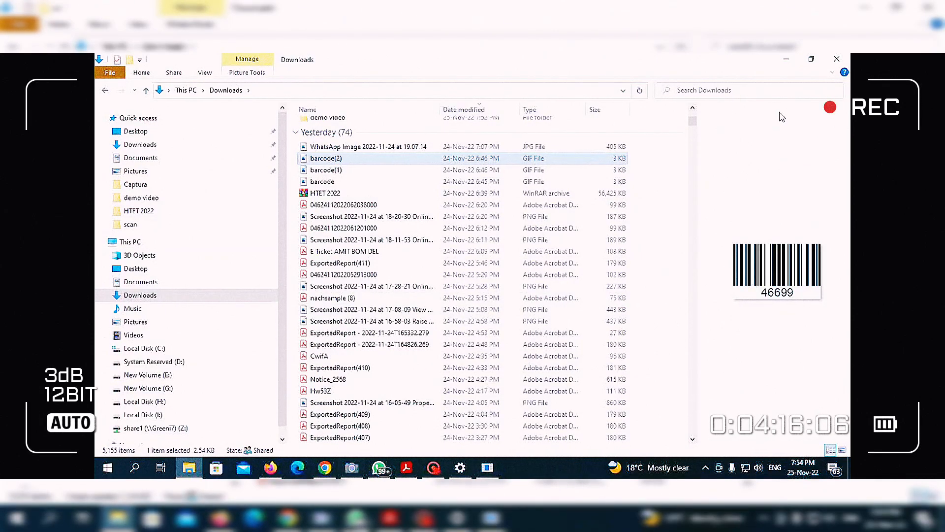
left_click(786, 59)
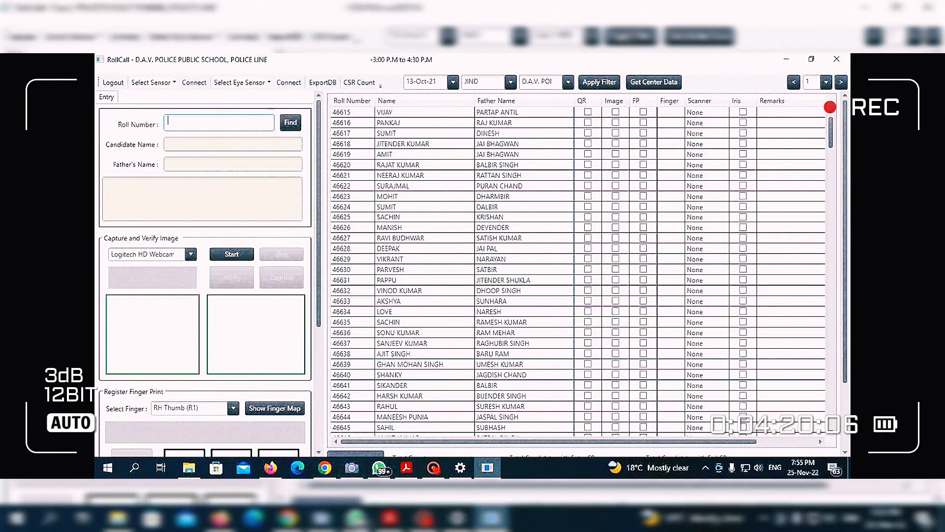
key("Return")
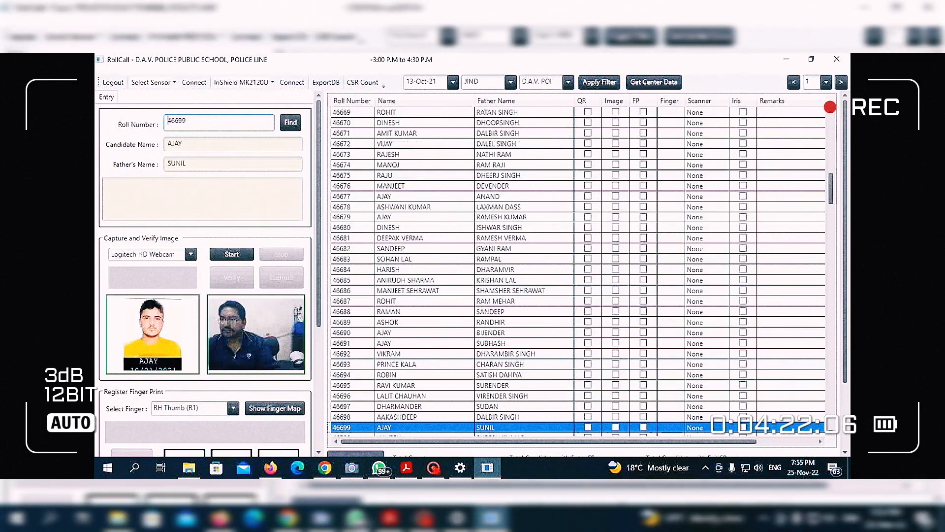
scroll(213, 321, "down", 4)
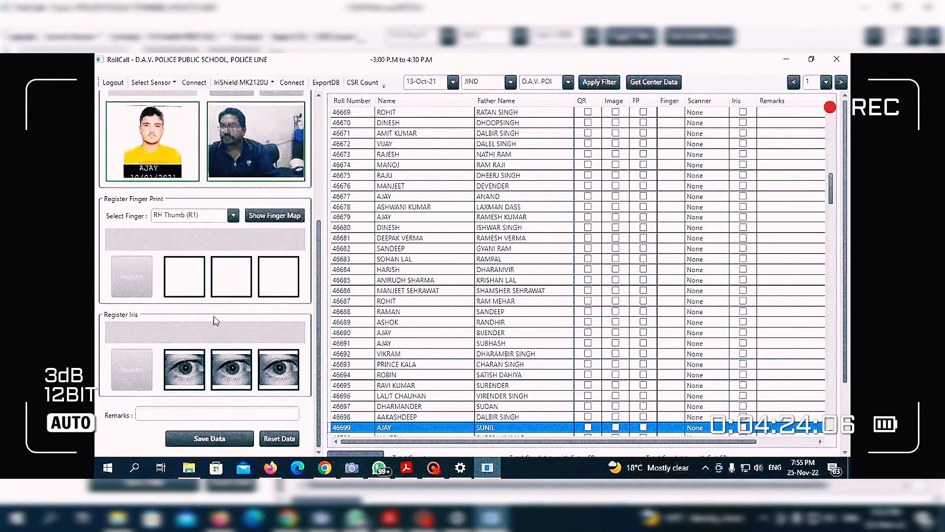
scroll(199, 288, "up", 1)
scroll(199, 288, "up", 3)
scroll(256, 384, "down", 4)
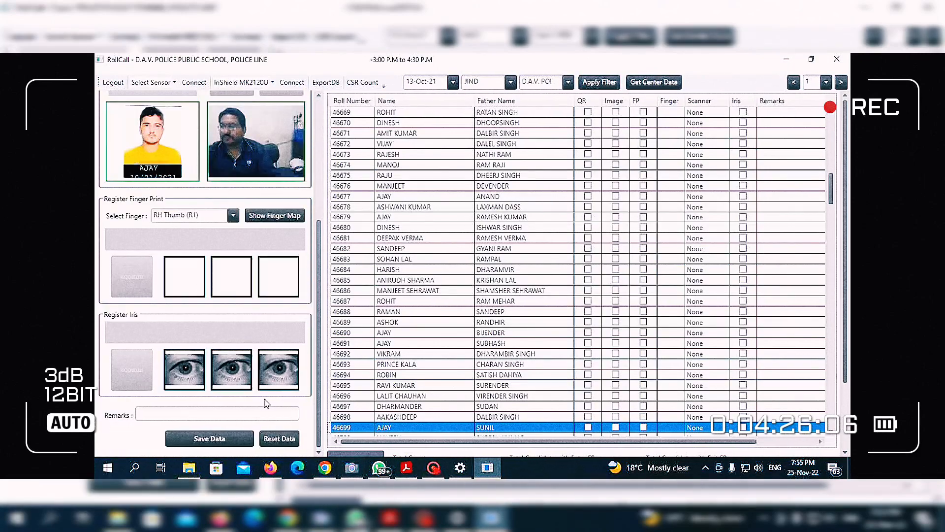
left_click(279, 438)
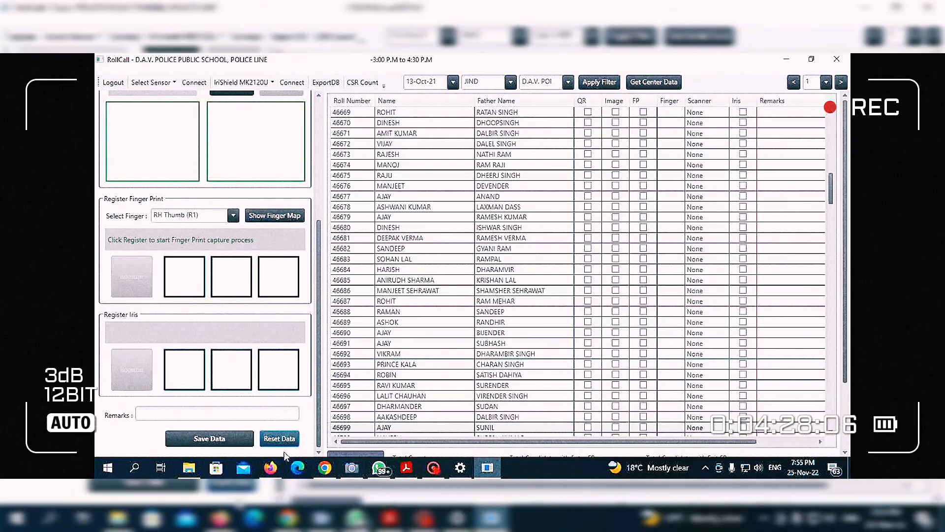
scroll(182, 303, "up", 3)
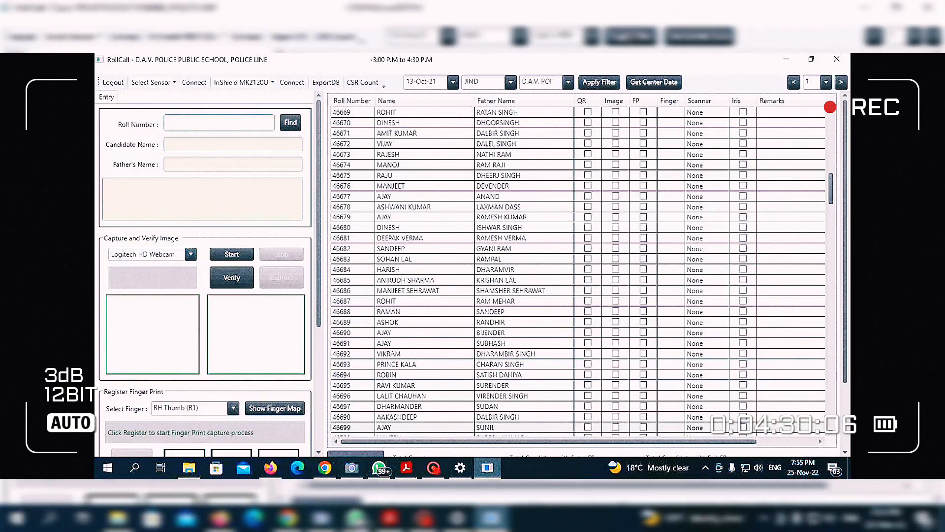
key("Return")
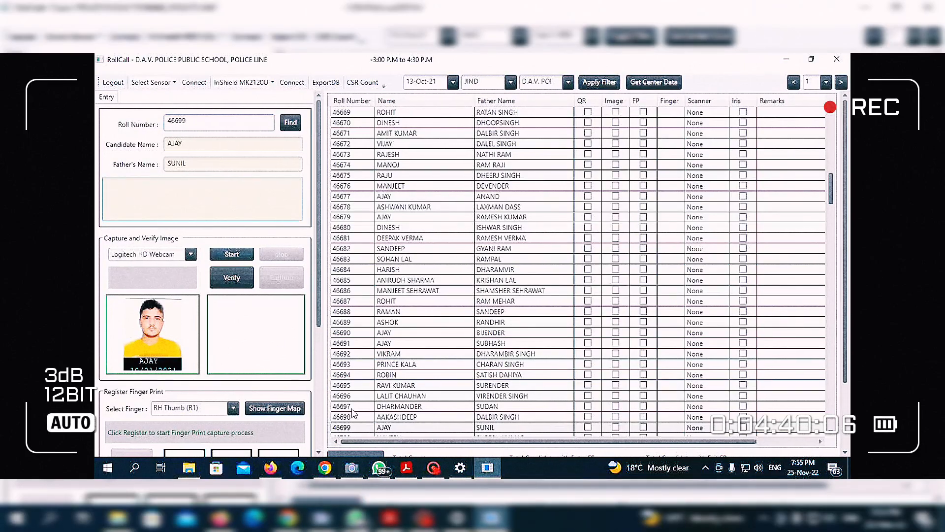
left_click(407, 467)
scroll(462, 357, "down", 4)
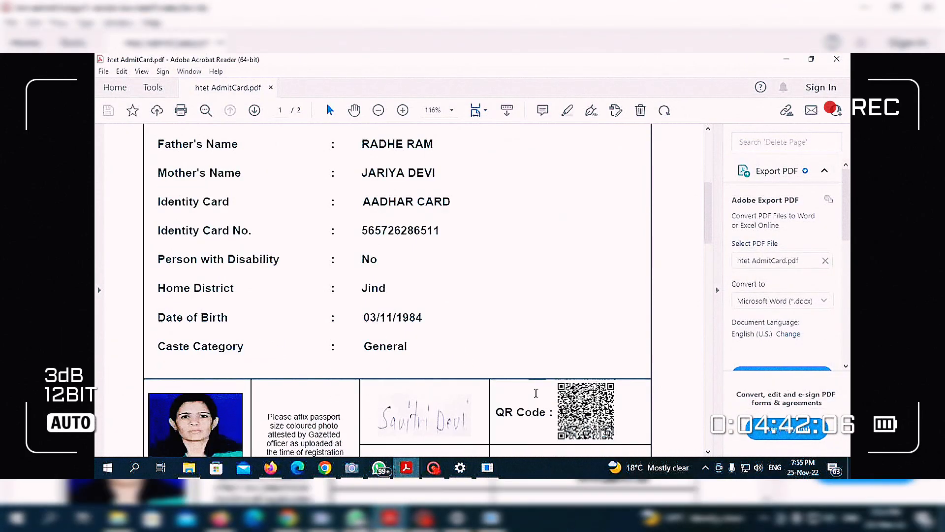
Minimise the Acrobat admit card so RollCall's candidate record and photo show.
scroll(477, 369, "up", 3)
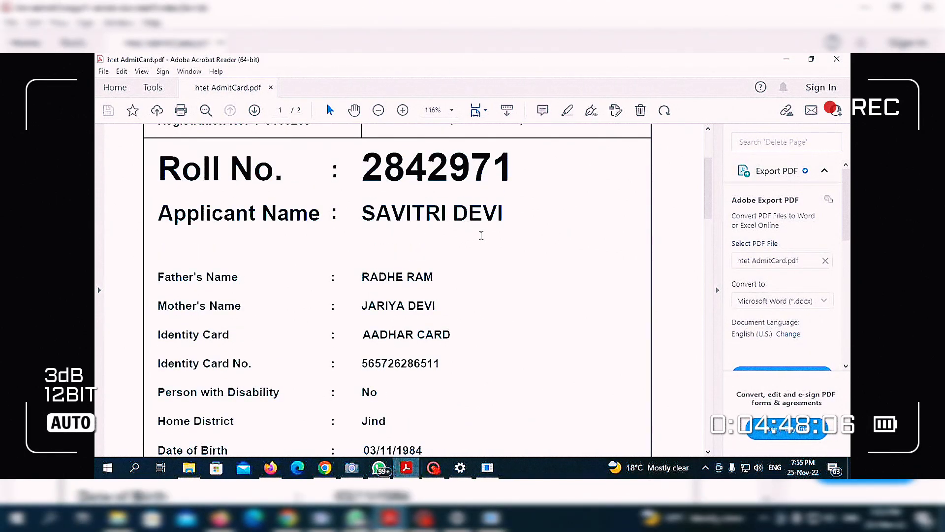
left_click(786, 59)
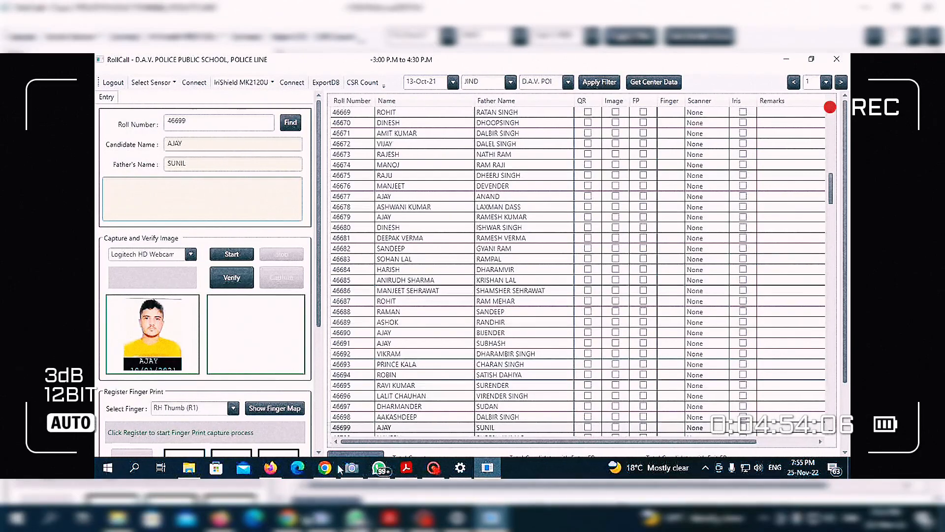
Scan the admit card QR data into the remarks box: roll number, names, birth date, centre code 06017.
mouse_move(405, 469)
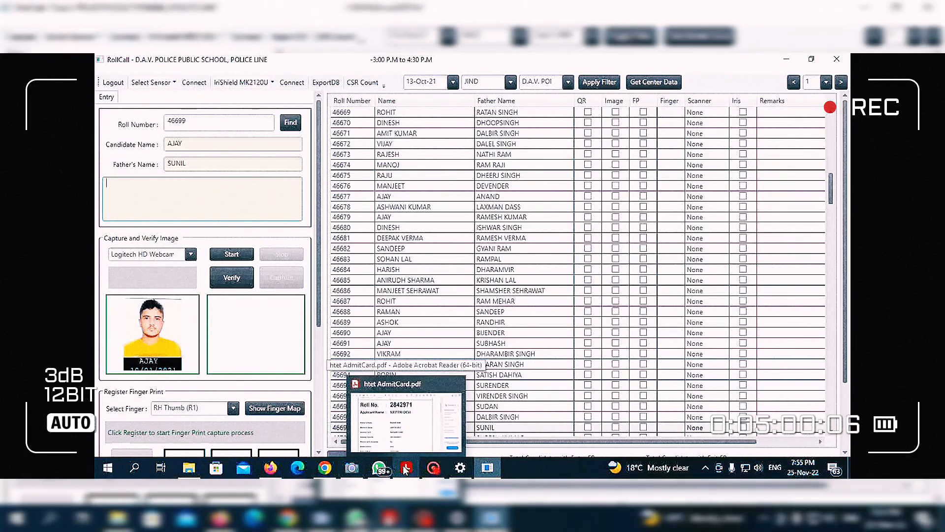
left_click(433, 467)
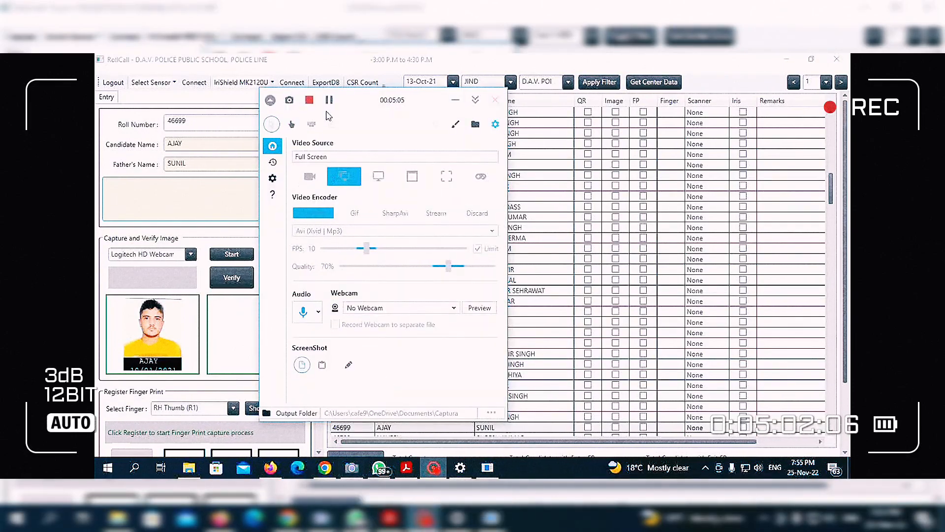
left_click(329, 59)
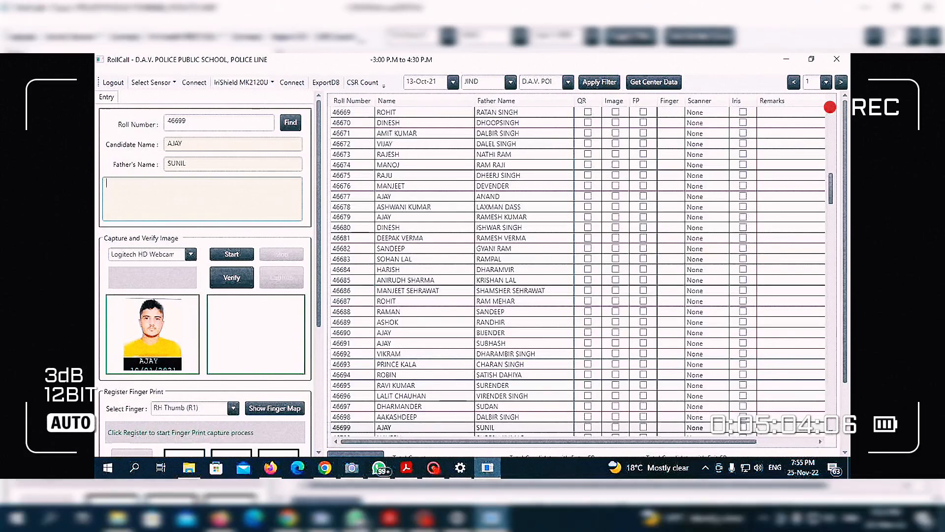
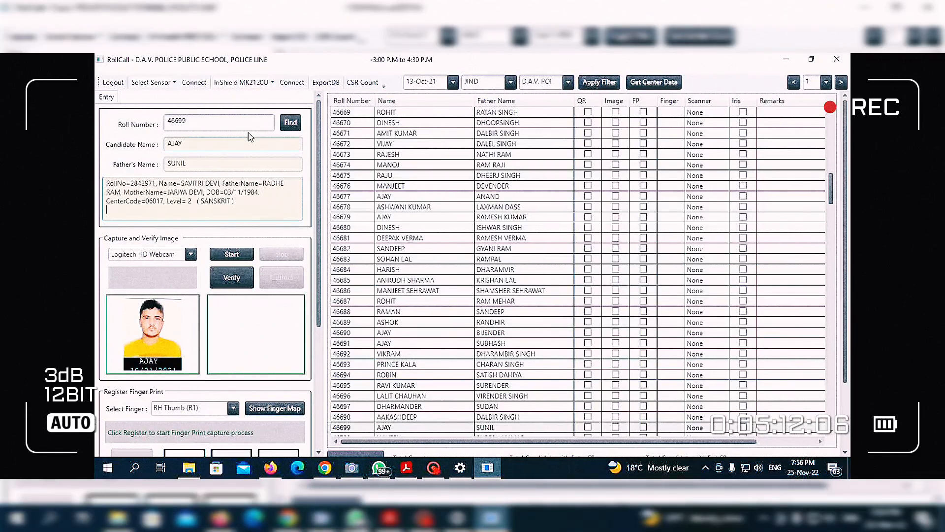
Connect the IriShield MK2120U eye sensor and capture a live webcam photo of the candidate.
left_click(241, 82)
left_click(239, 106)
left_click(291, 82)
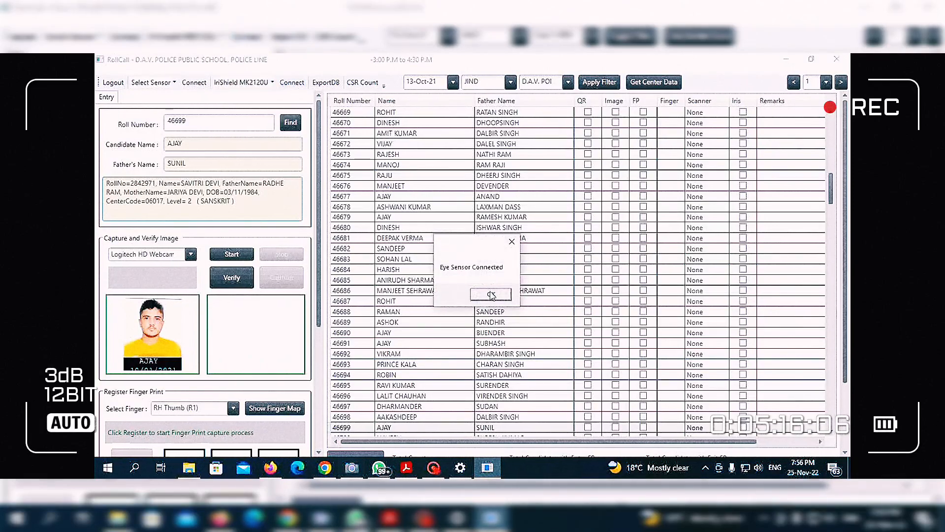
left_click(491, 294)
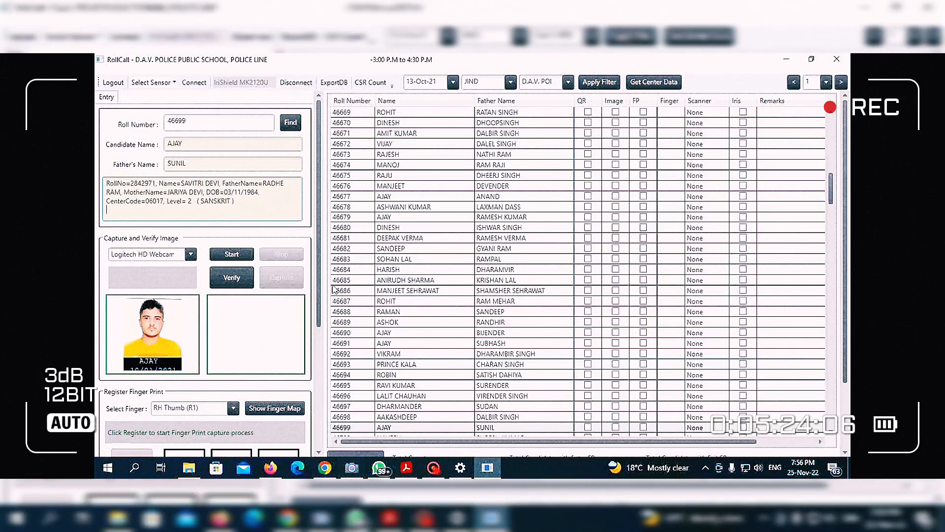
left_click(232, 254)
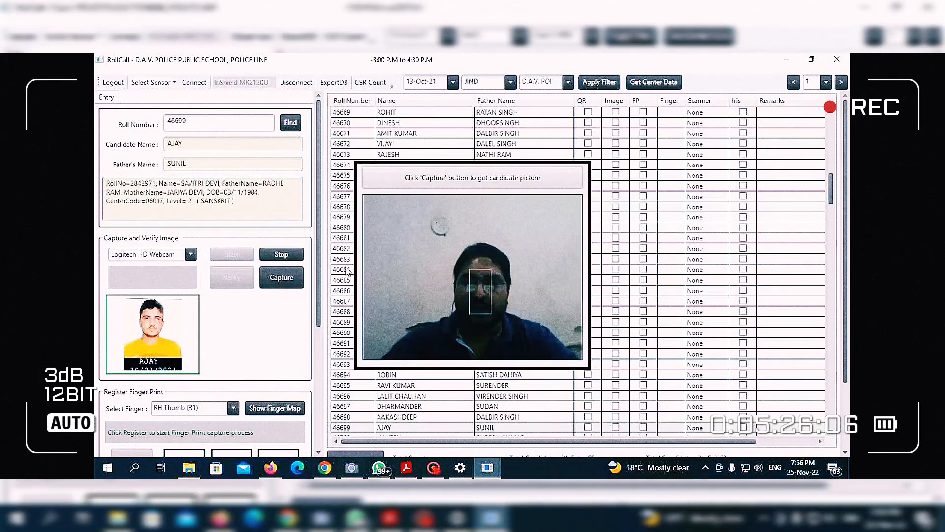
left_click(270, 278)
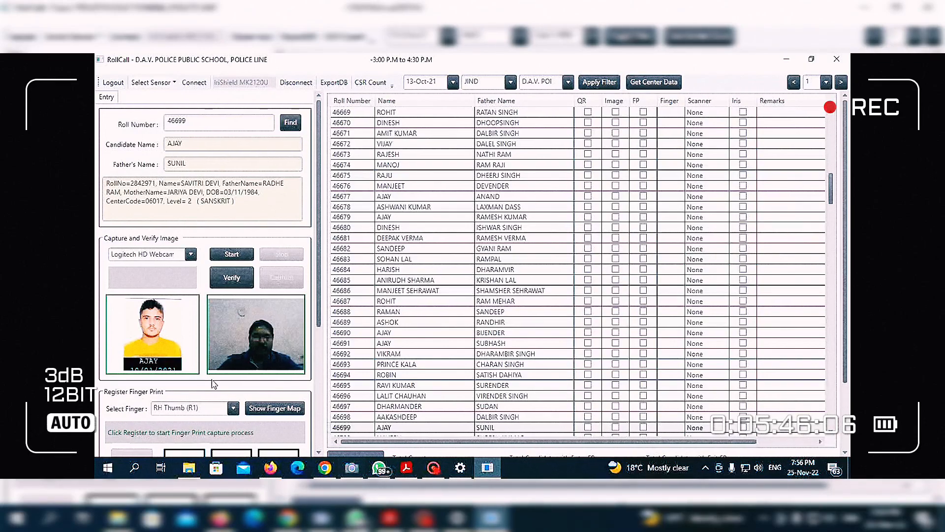
Register the candidate's iris, capturing three eye images, and begin the remark with 'F'.
scroll(212, 386, "down", 2)
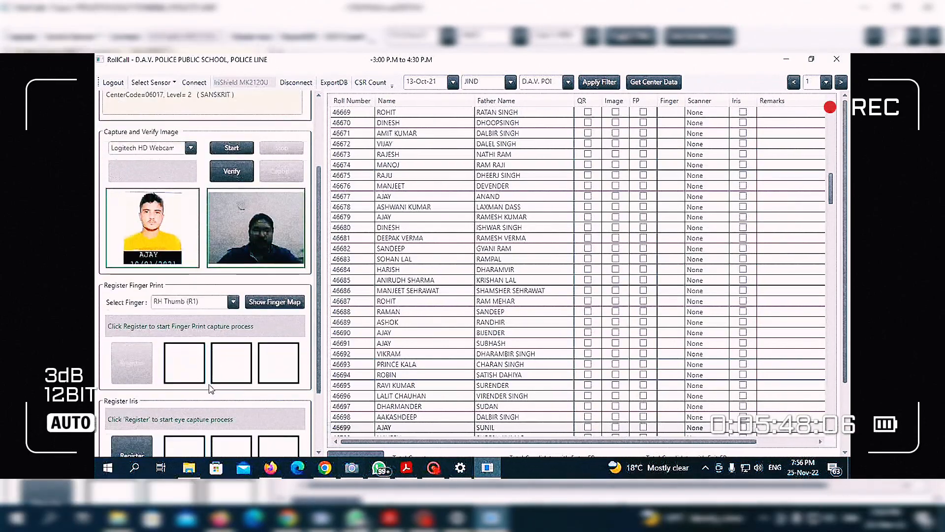
scroll(210, 389, "down", 2)
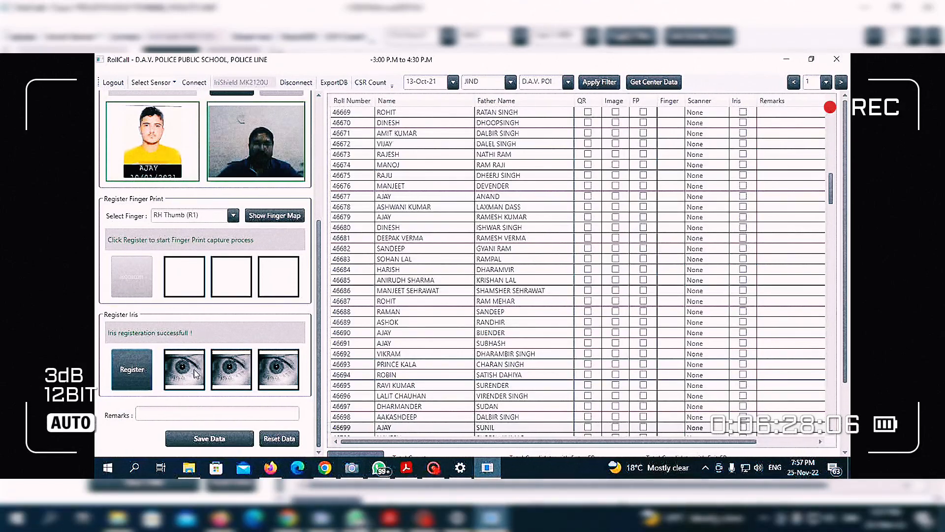
left_click(191, 413)
type("F")
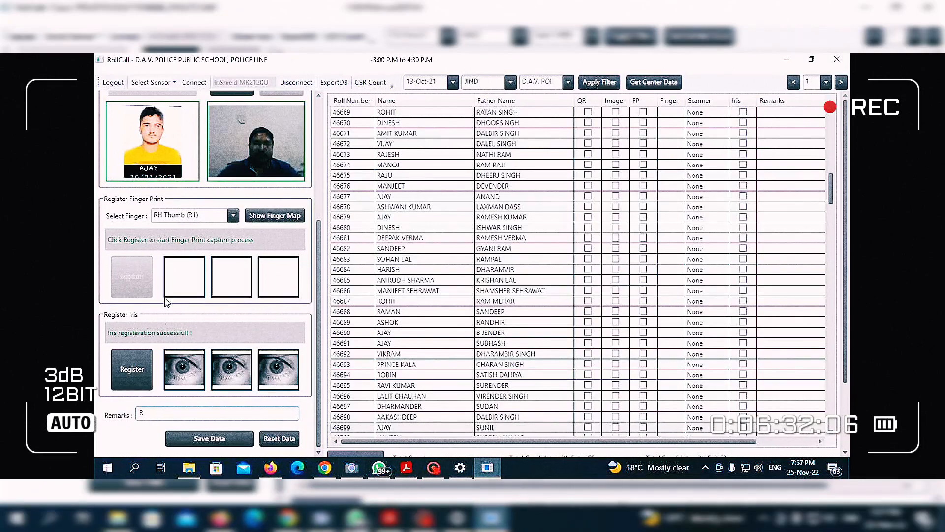
scroll(165, 301, "up", 4)
scroll(161, 300, "up", 2)
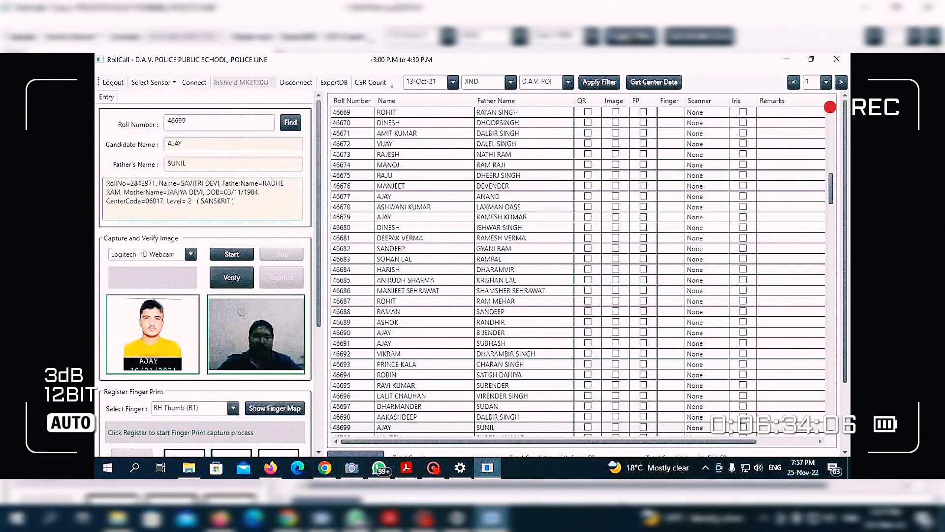
scroll(184, 248, "down", 6)
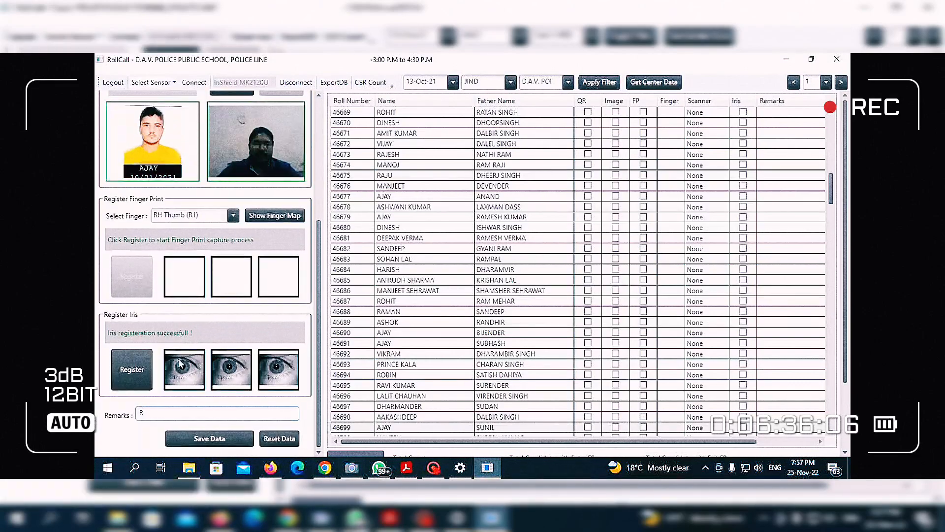
Save the candidate's verification data and confirm the 'Candidate Information successfully Saved' message.
left_click(206, 441)
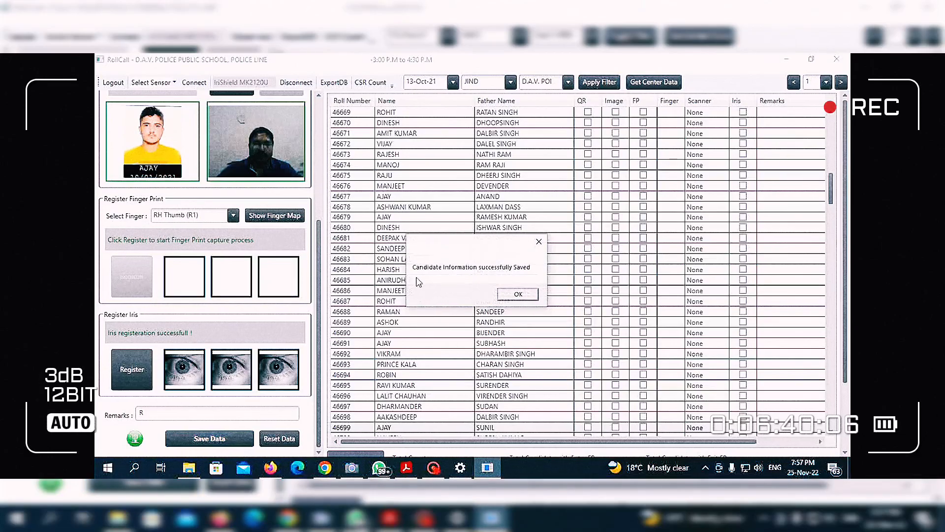
left_click(518, 294)
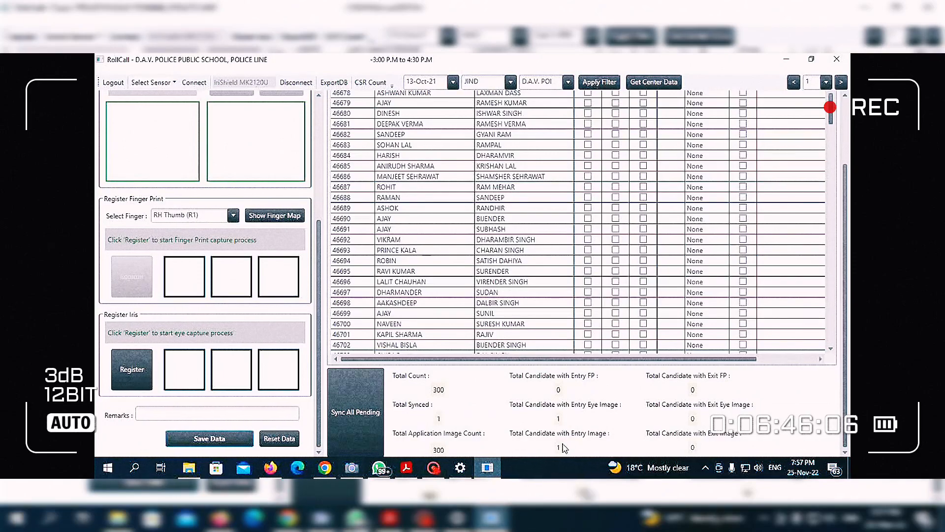
left_click(377, 395)
scroll(367, 223, "up", 3)
scroll(291, 212, "up", 8)
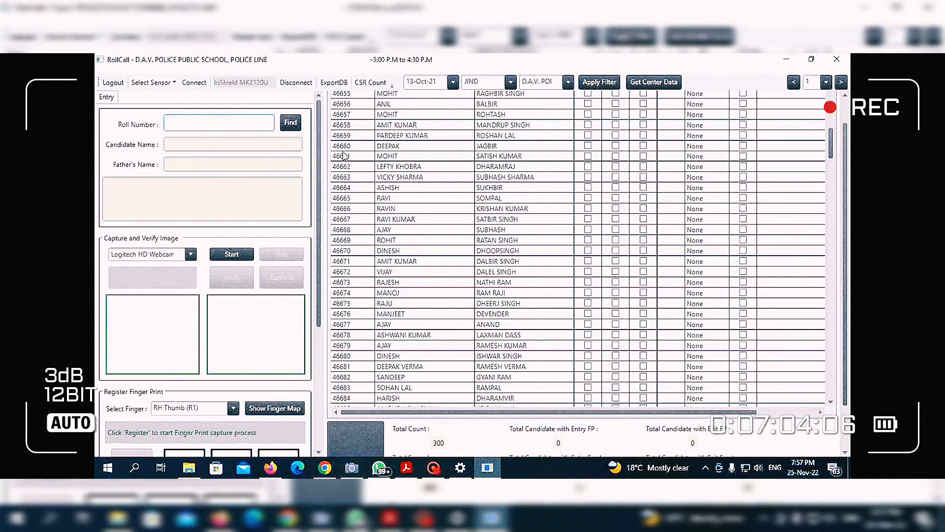
Scroll to the totals: 300 candidates, 1 synced, 1 entry image, 1 entry eye image.
scroll(234, 374, "down", 5)
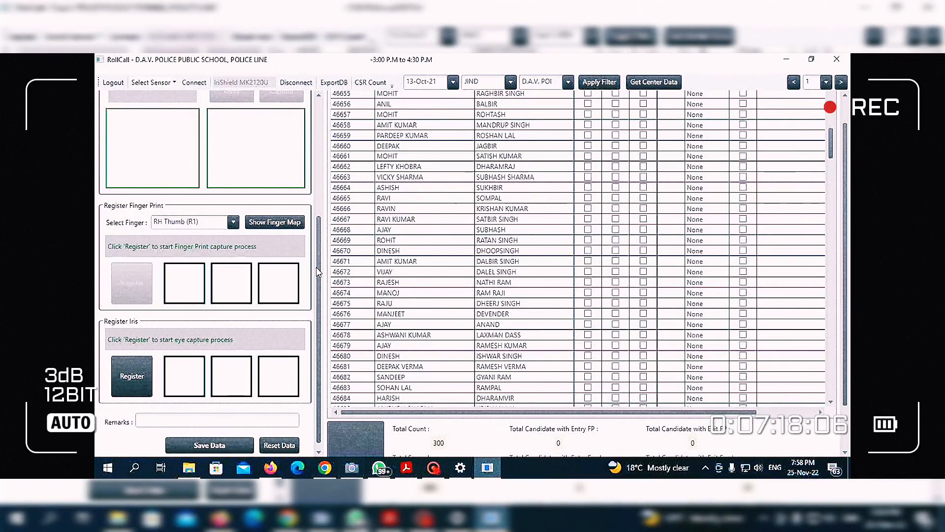
scroll(484, 446, "down", 3)
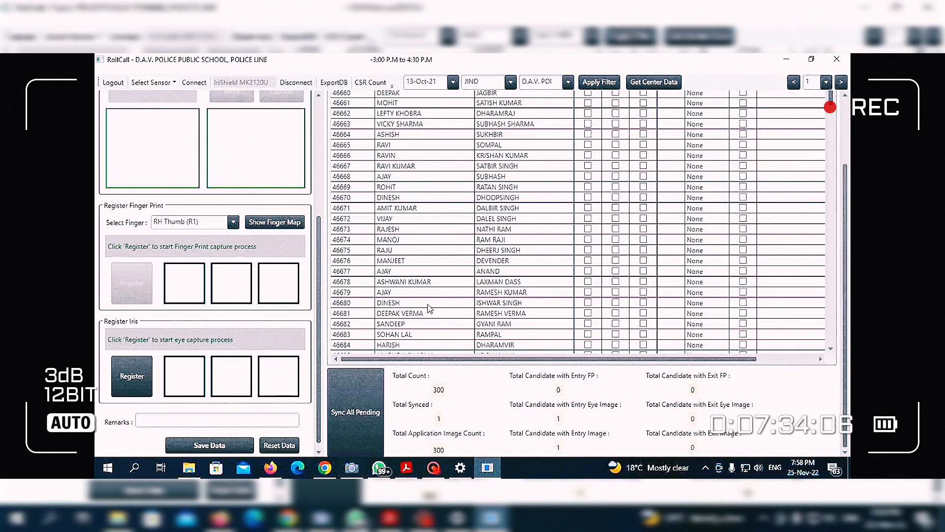
scroll(413, 320, "up", 4)
scroll(407, 317, "down", 2)
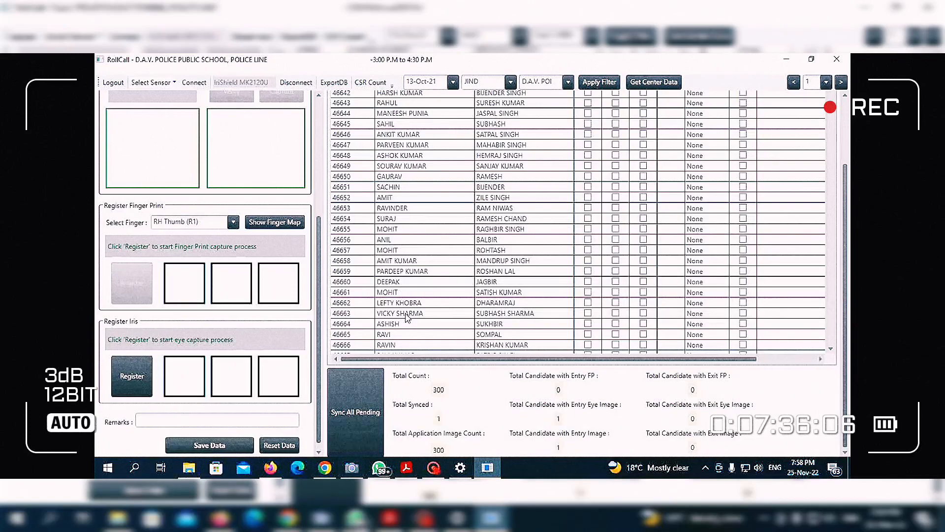
scroll(407, 318, "down", 2)
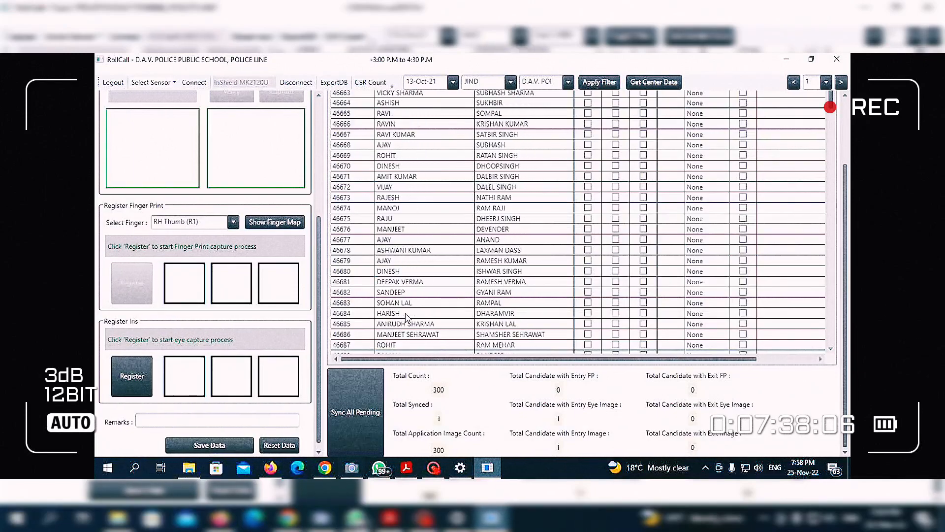
scroll(407, 318, "down", 3)
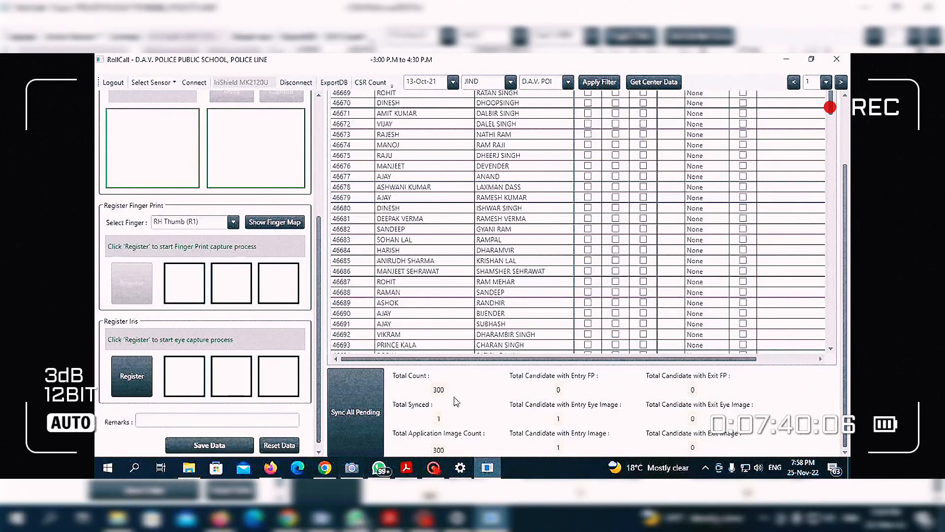